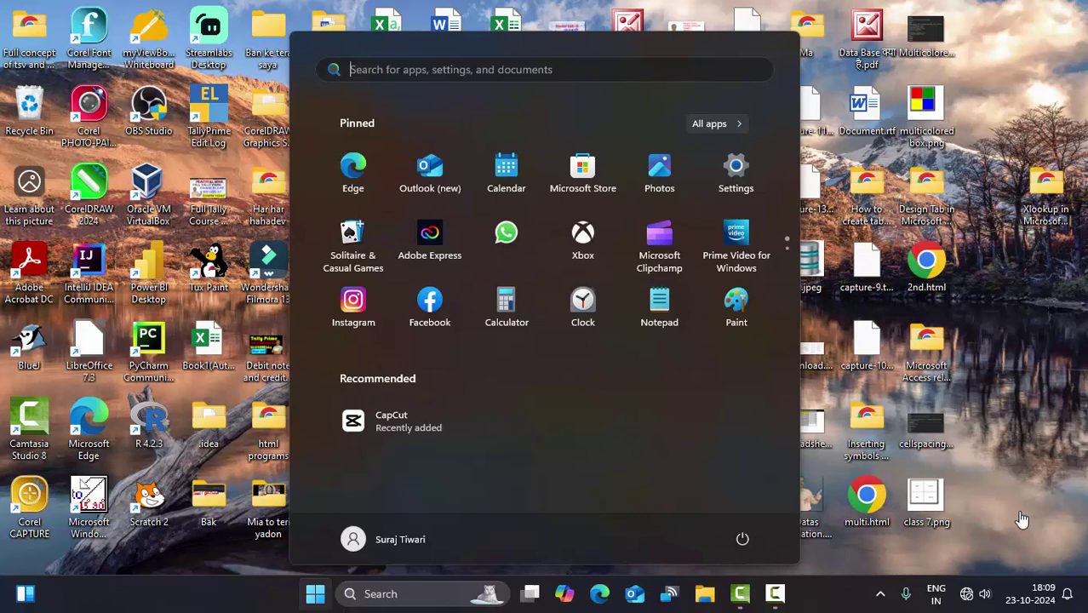
Launch Access and create a blank database named Database333.accdb
text(aces)
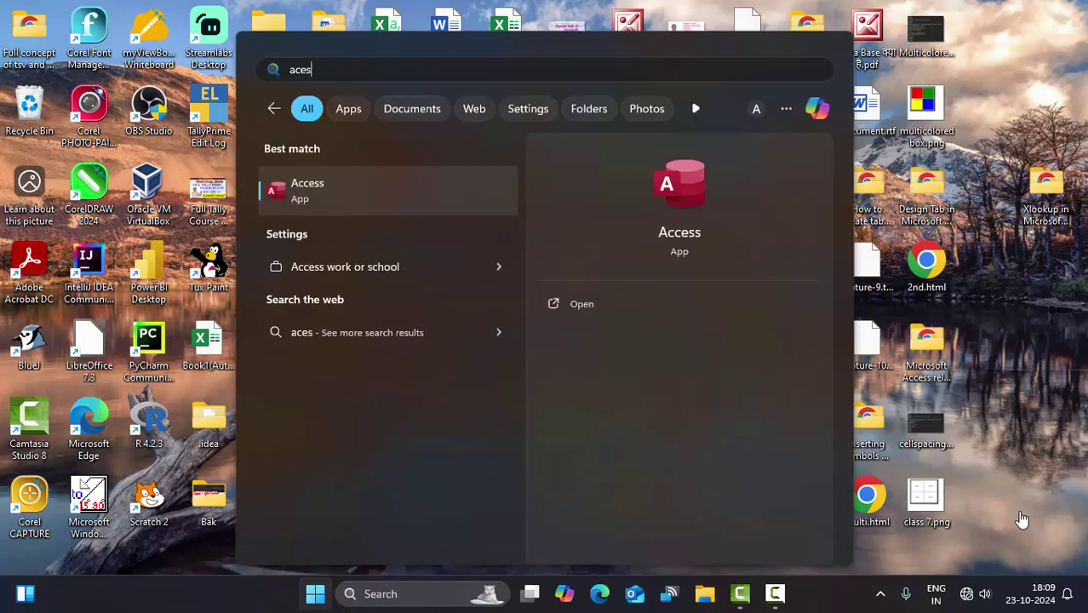
mouse_move(585, 153)
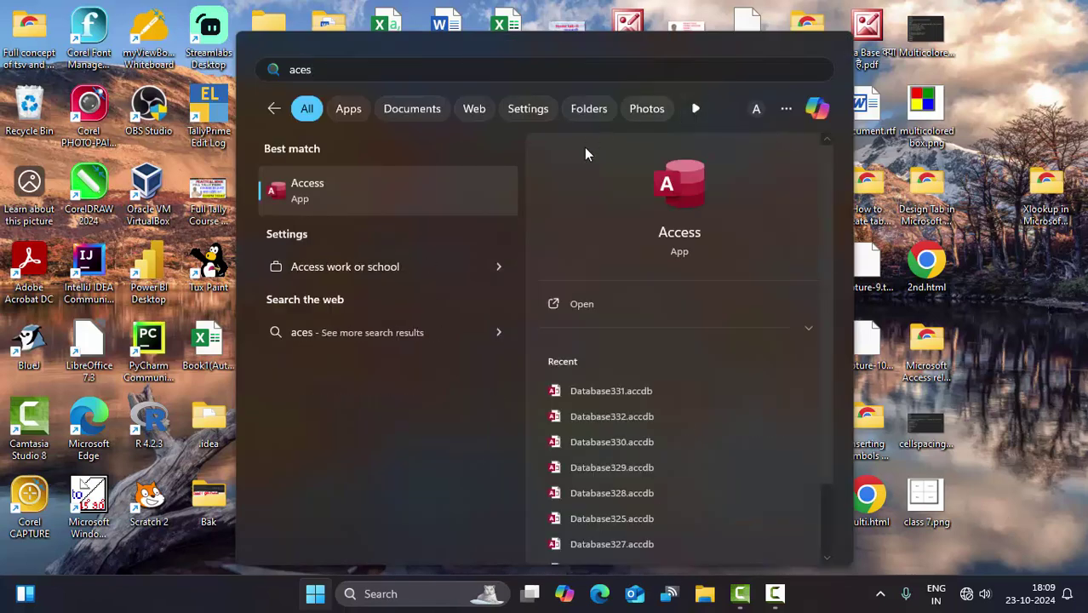
click(418, 195)
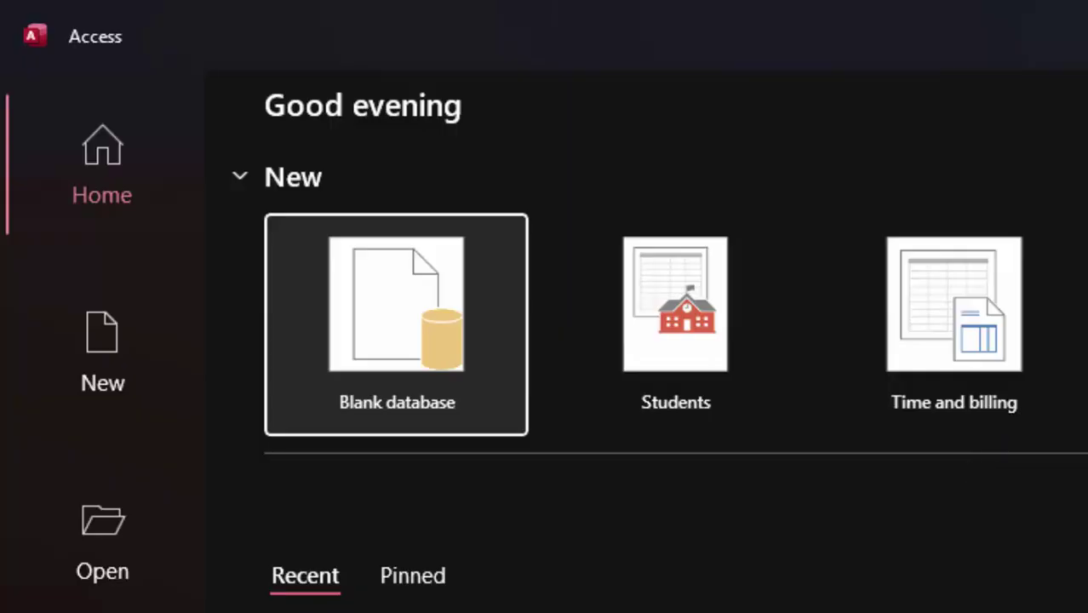
click(452, 292)
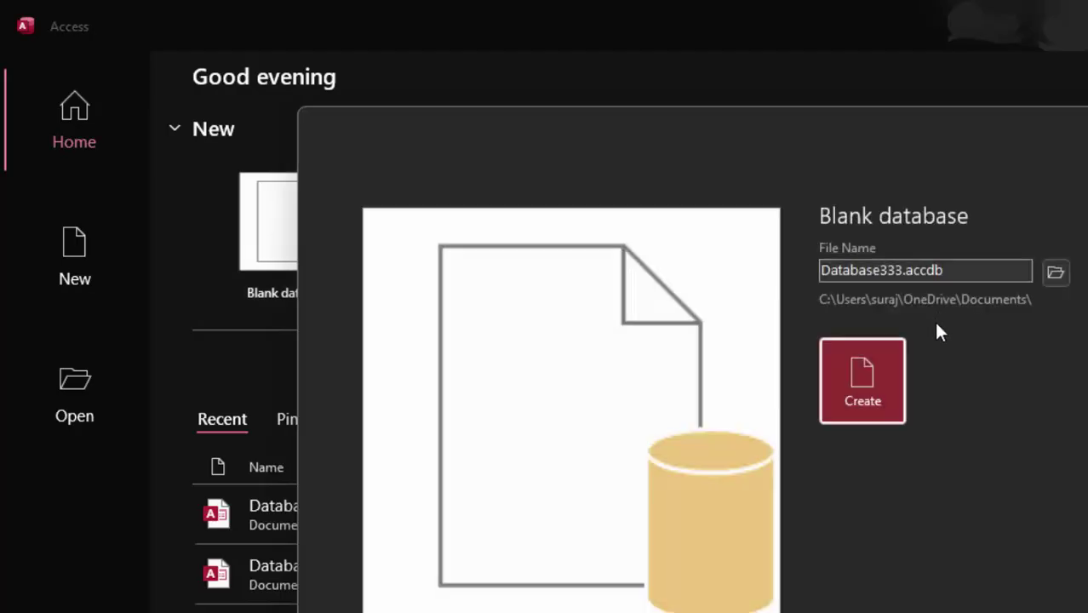
click(886, 372)
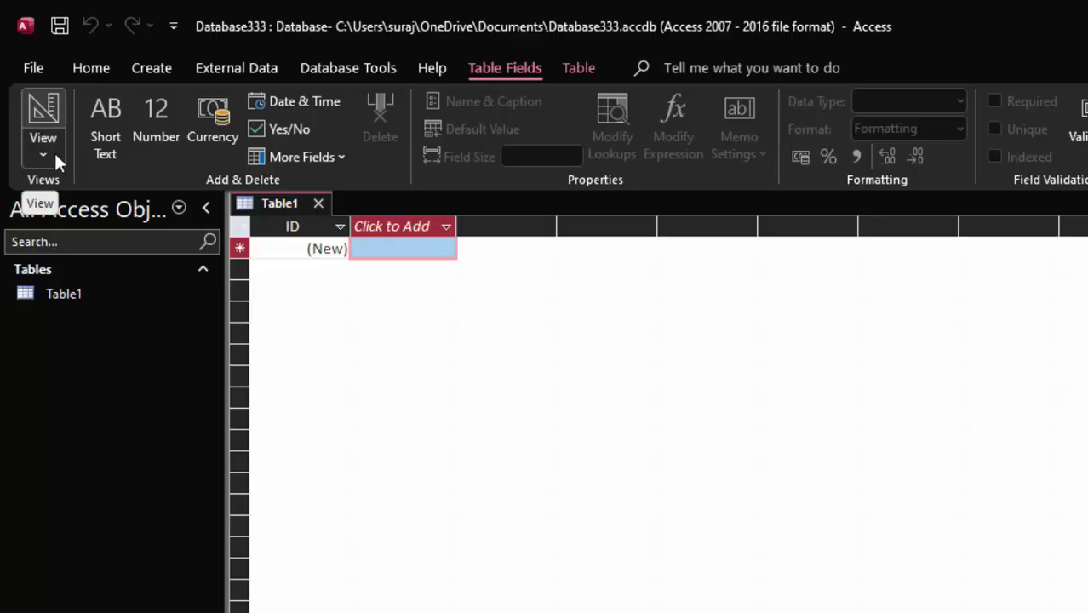
Close Table1 and start a new query design in SQL view
click(318, 202)
click(147, 69)
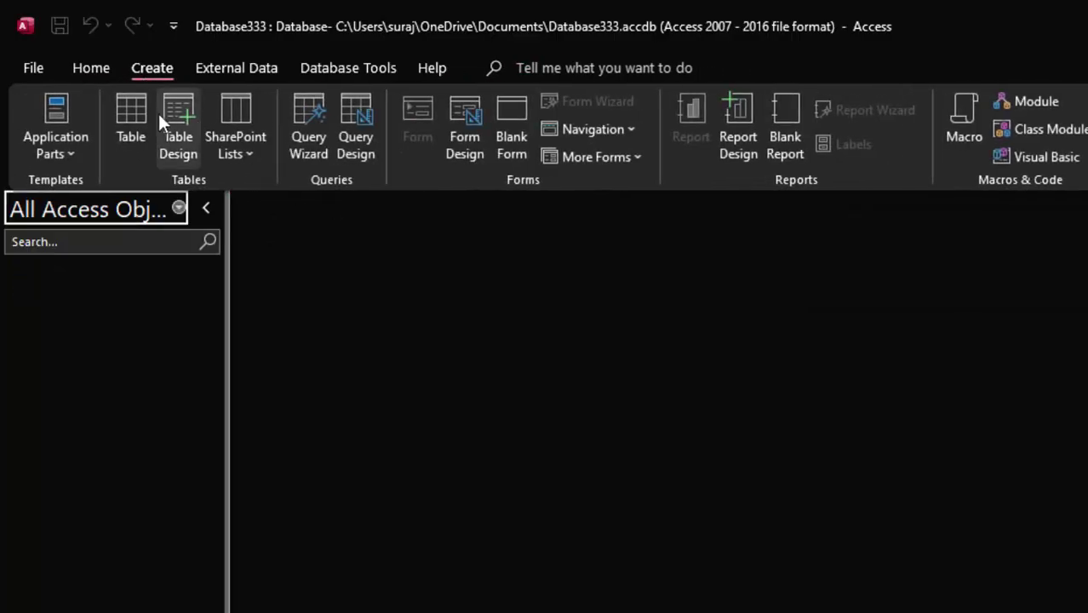
click(354, 112)
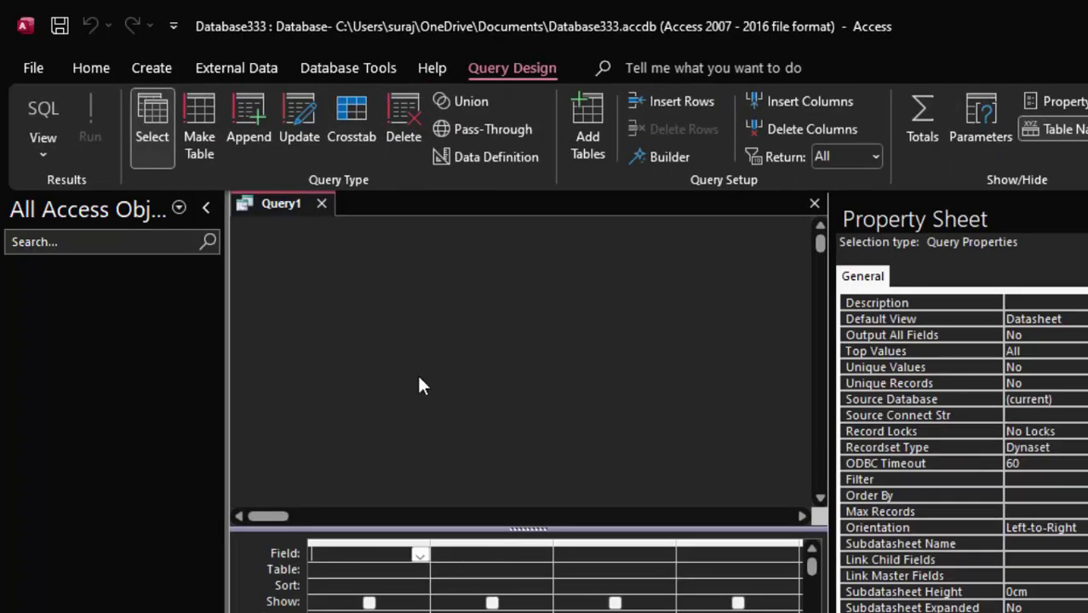
click(44, 119)
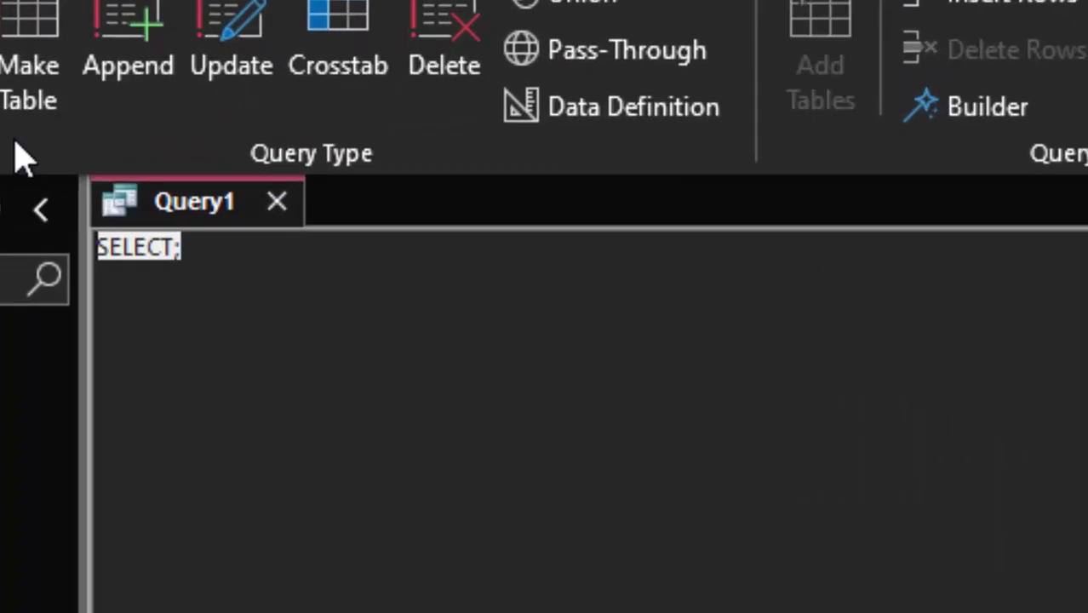
Clear the default SELECT; statement from the SQL text
click(286, 273)
key(ctrl+a)
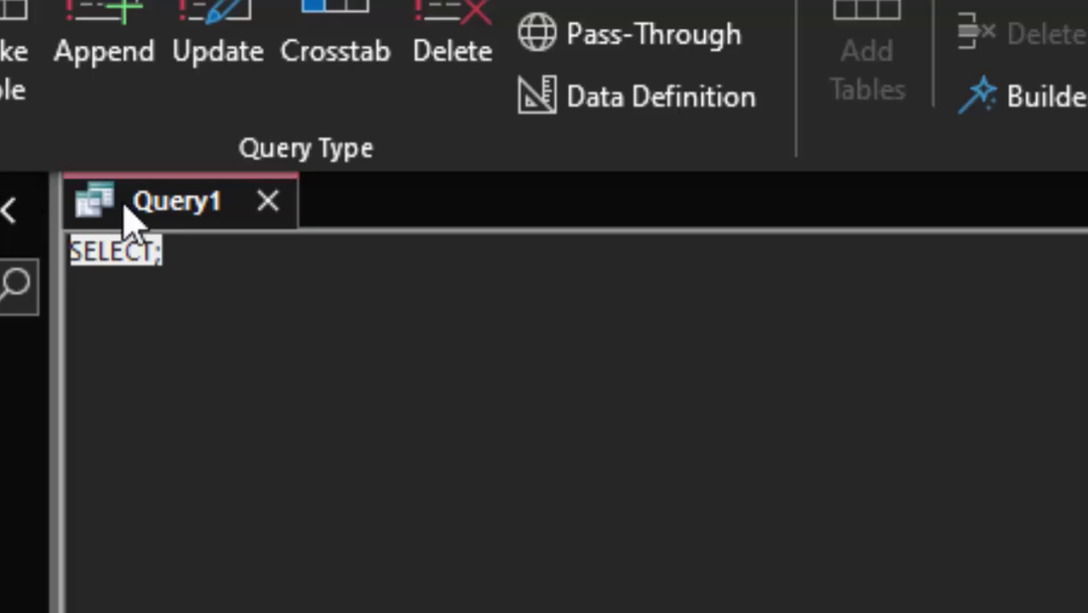
key(Delete)
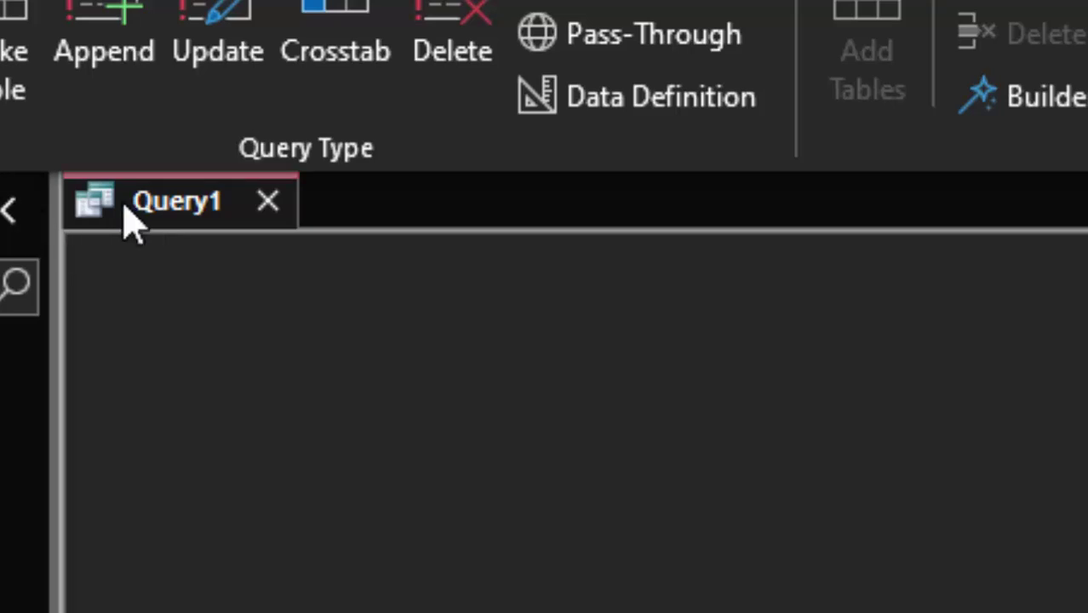
Begin the statement 'create table Shop(' with an id char(30) field
text(c)
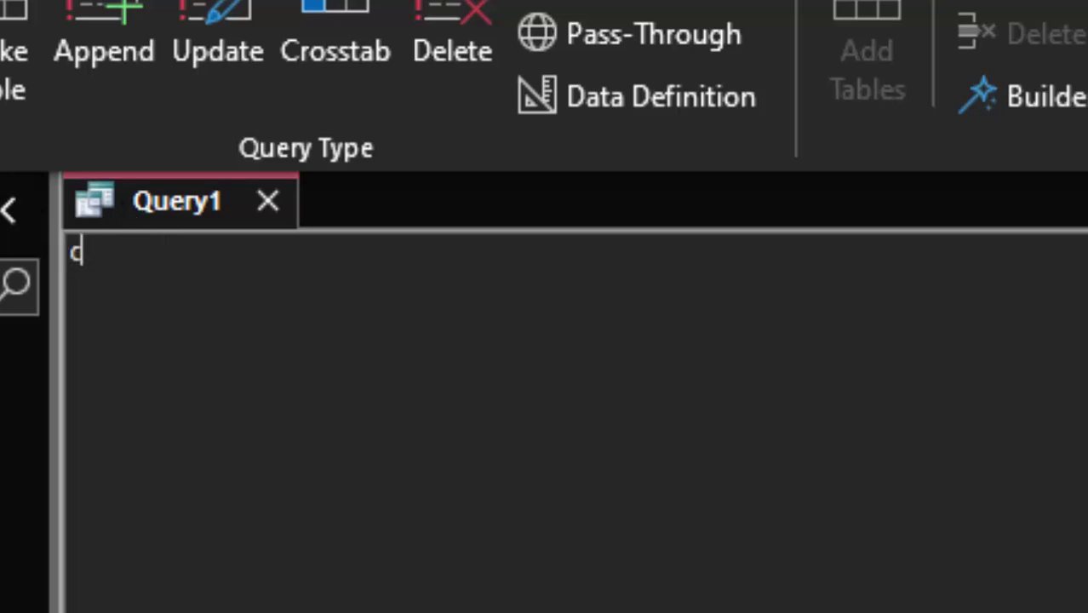
text(reate )
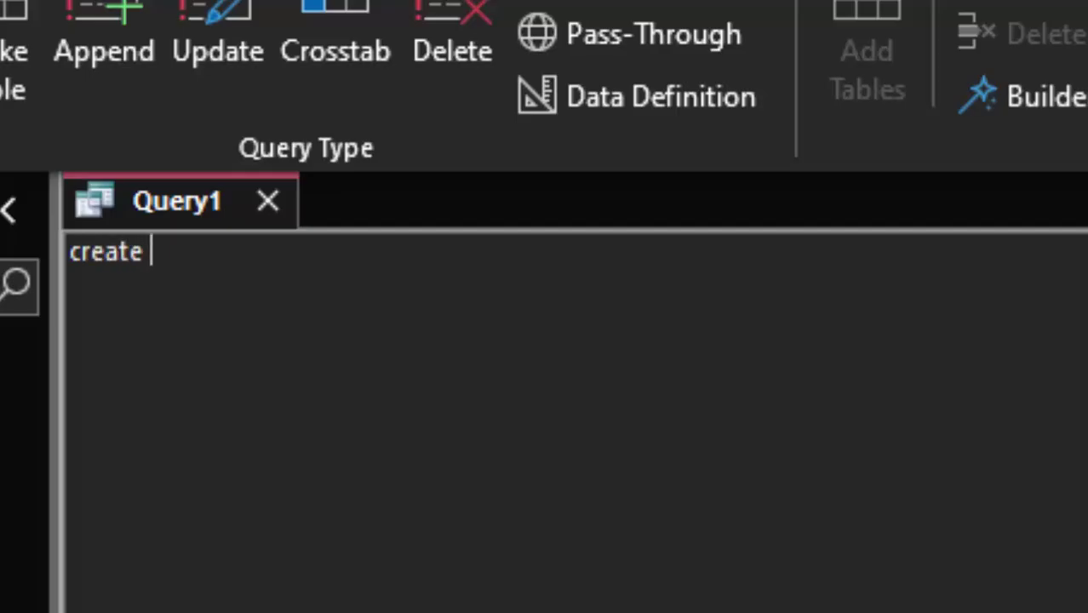
text(table)
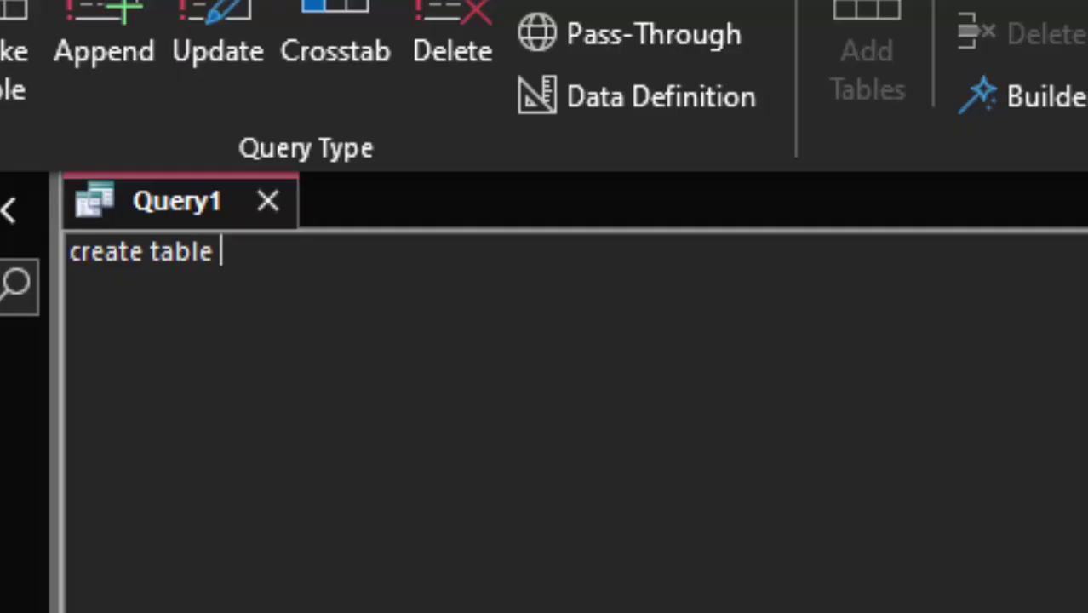
text(Shop)
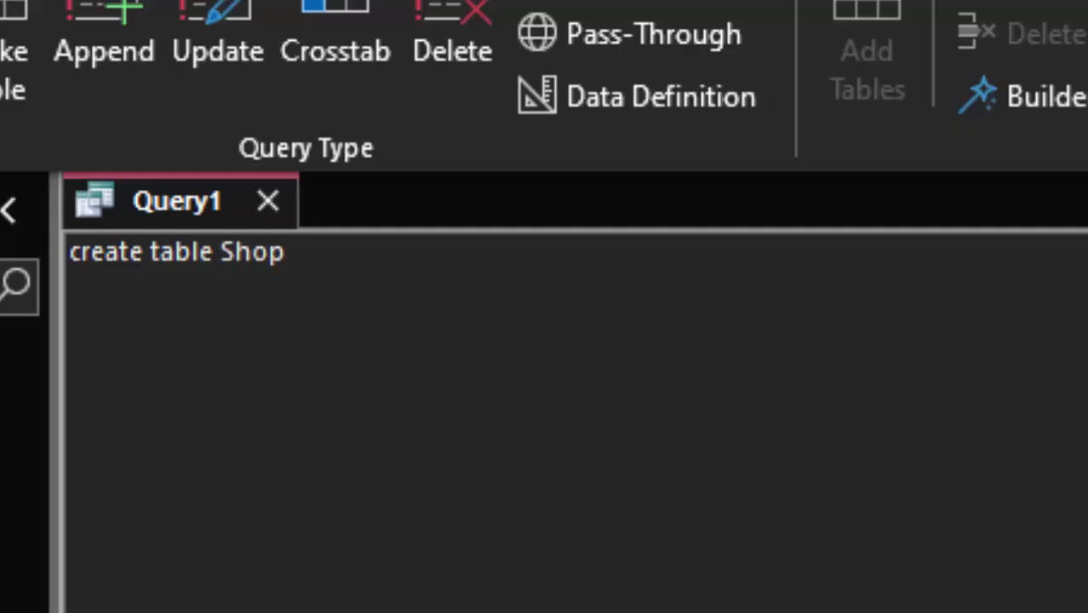
text(()
text(id)
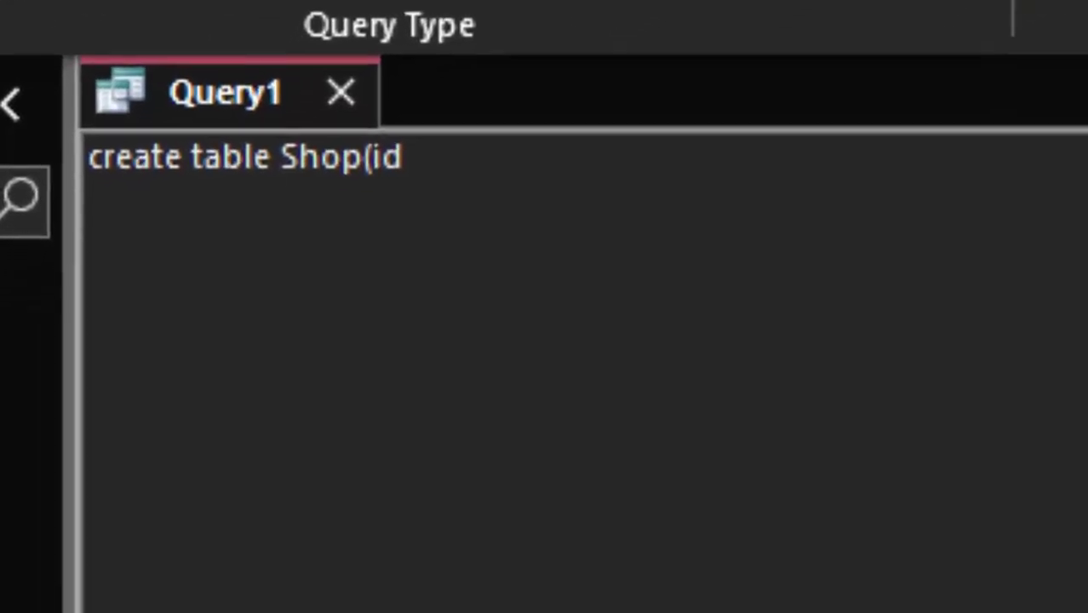
text( int)
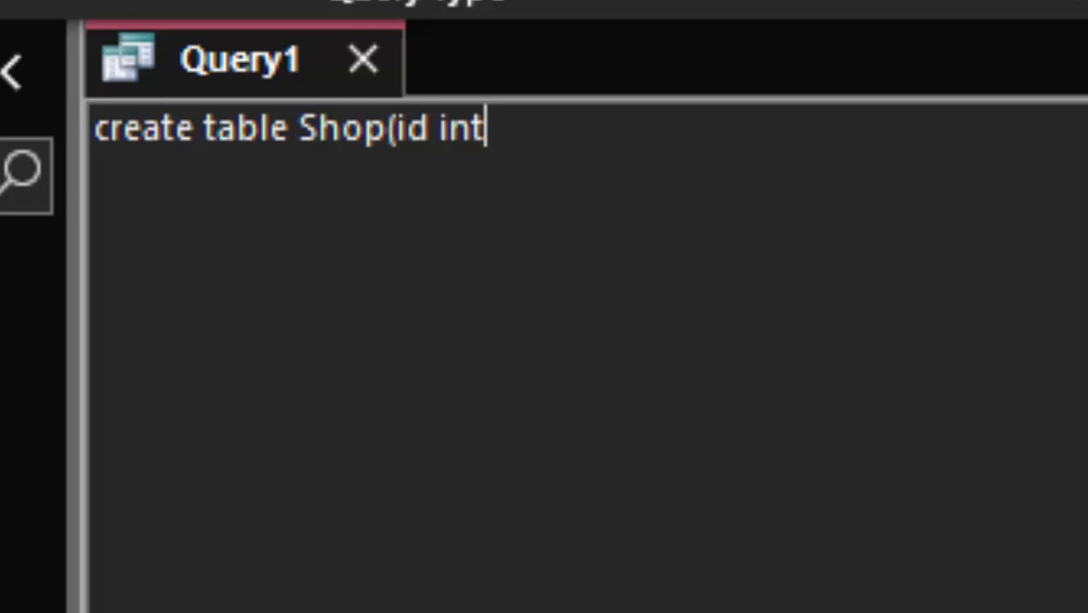
key(BackSpace)
key(BackSpace)
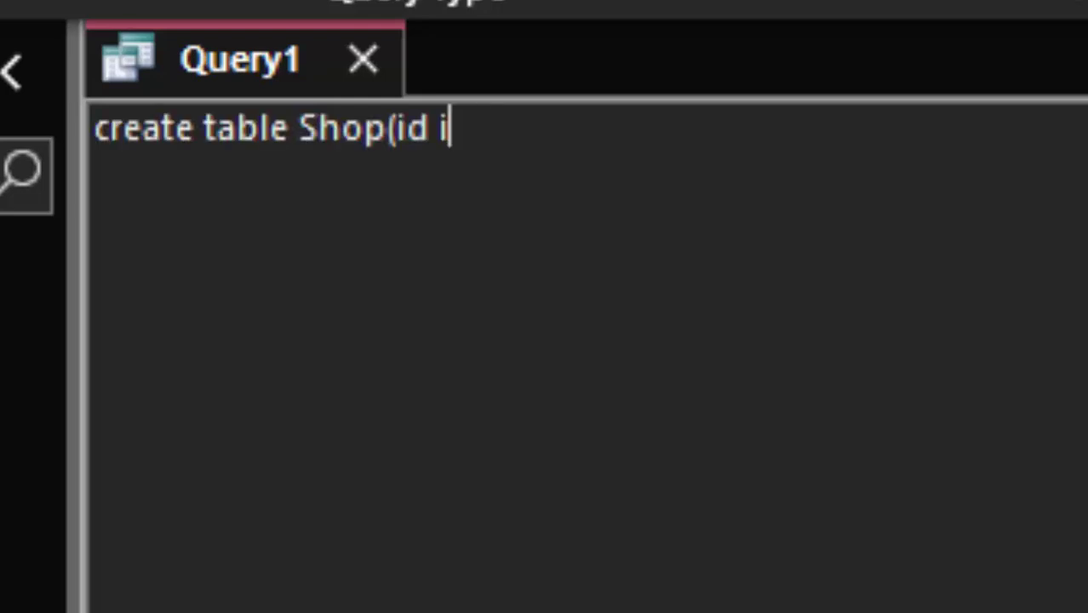
key(BackSpace)
text(char)
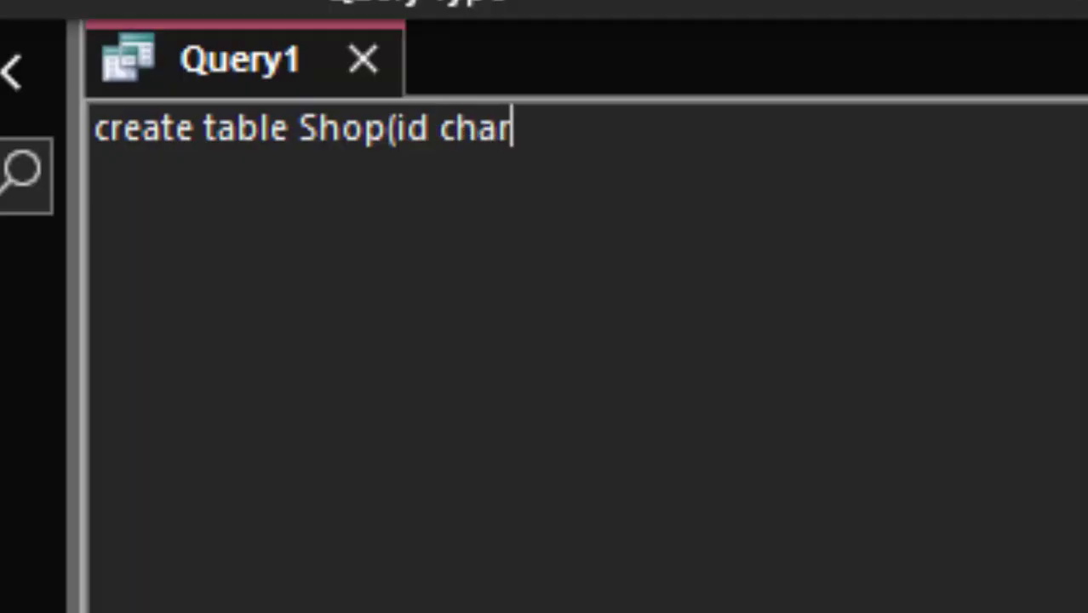
text((30)
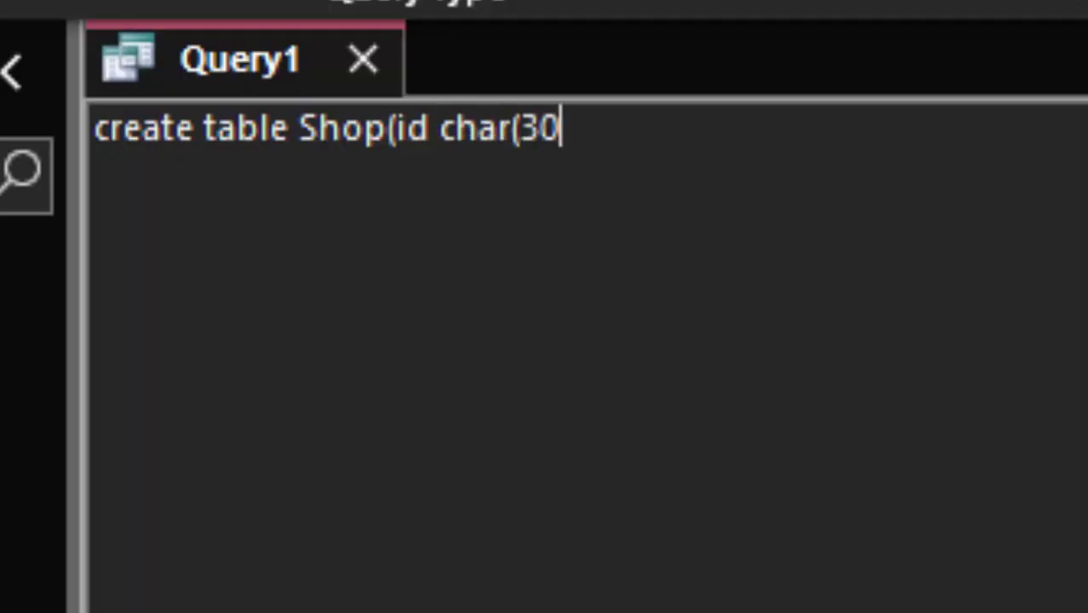
text(),)
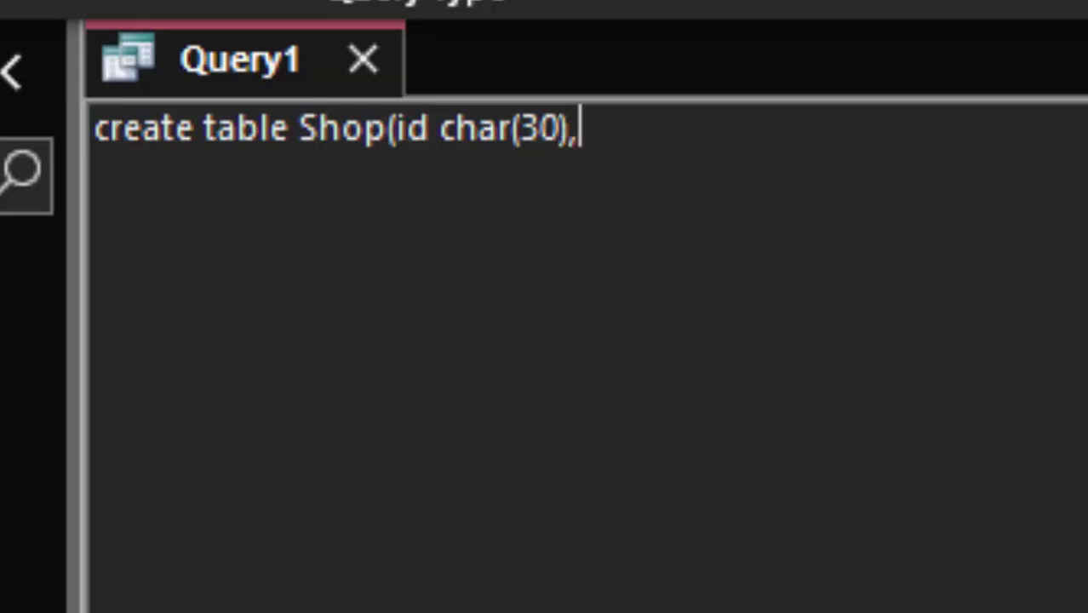
text(Name)
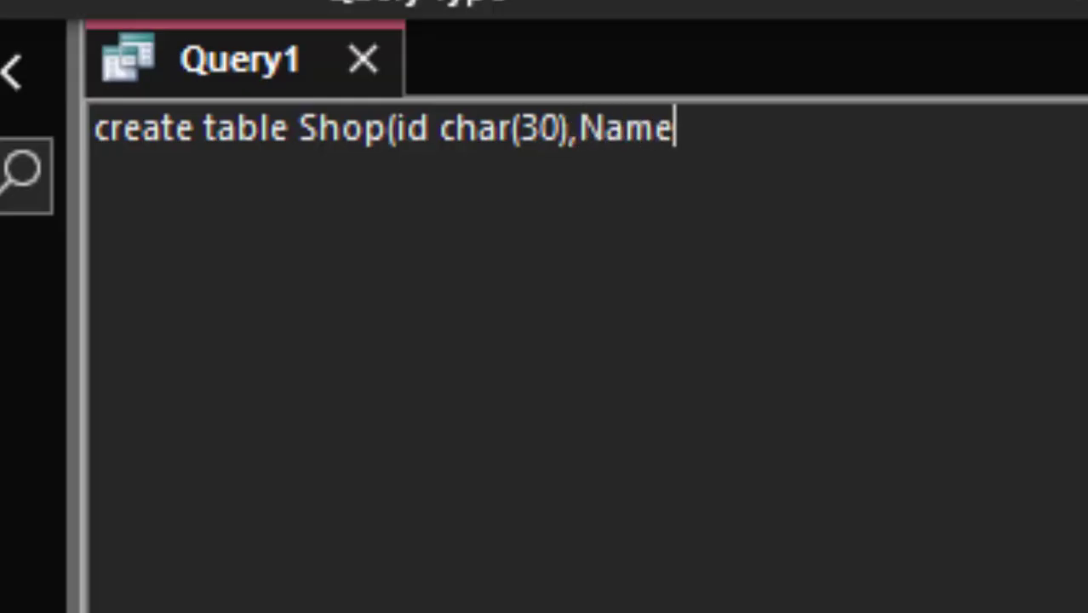
text(_o)
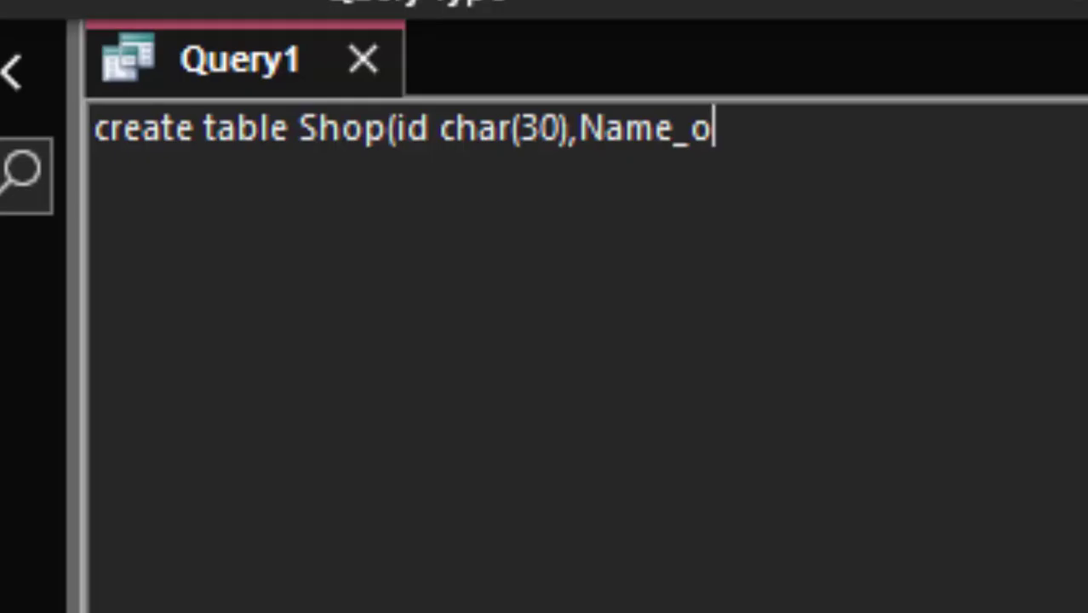
Add Name of Product varchar(20) and Price currency fields, closing the statement with ');'
key(BackSpace)
key(BackSpace)
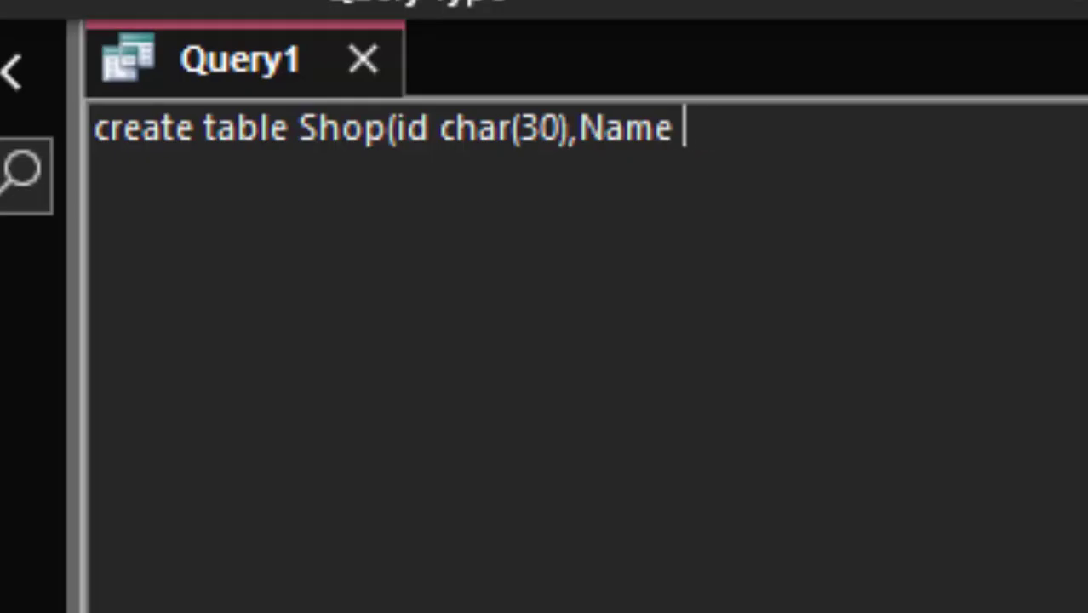
text(of )
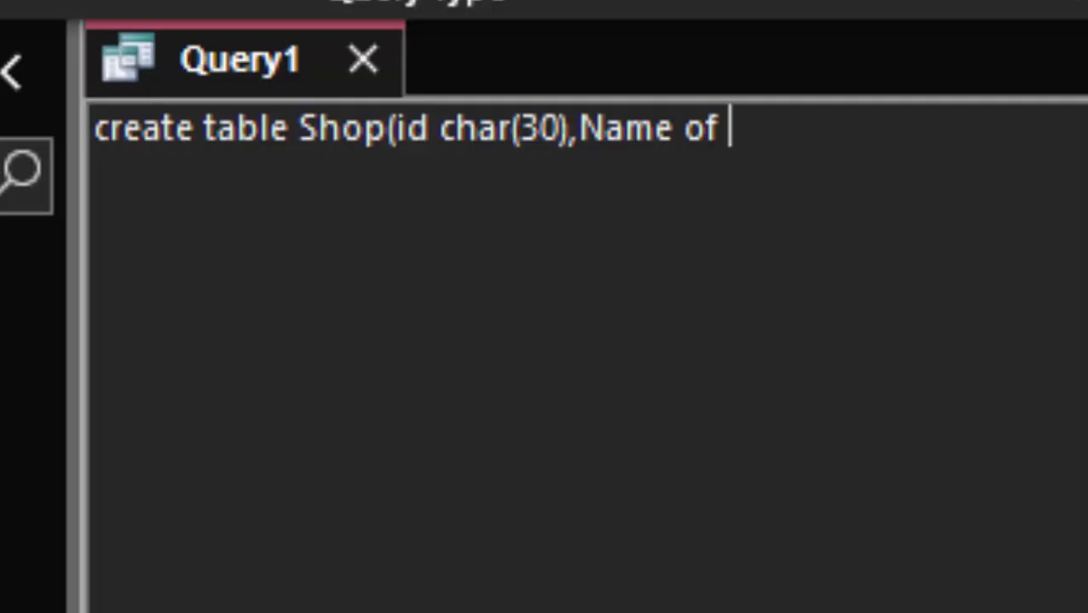
text(S)
key(BackSpace)
text(Product )
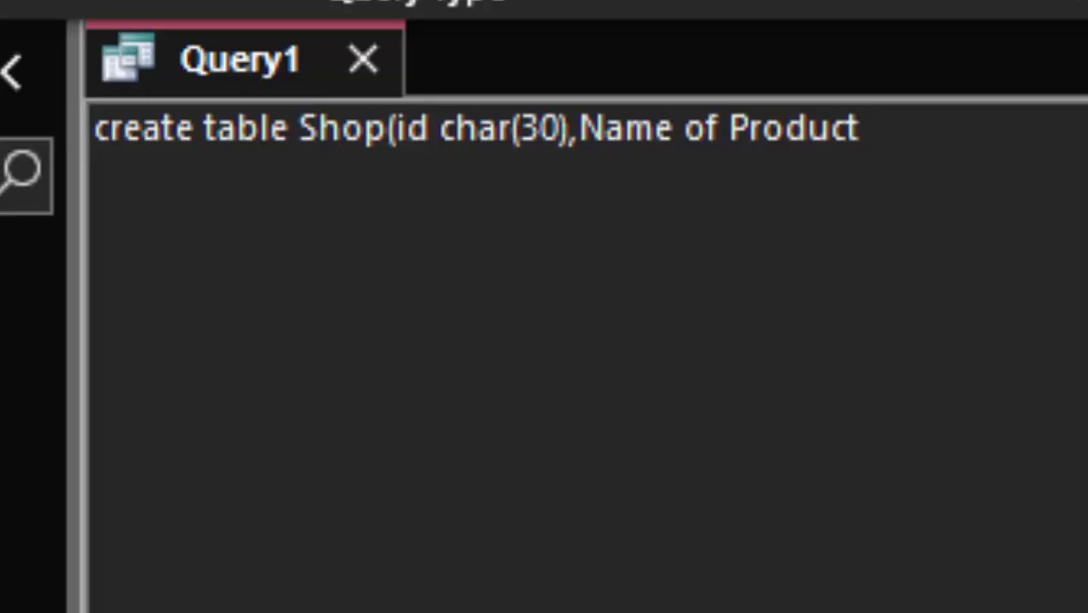
text(varcha)
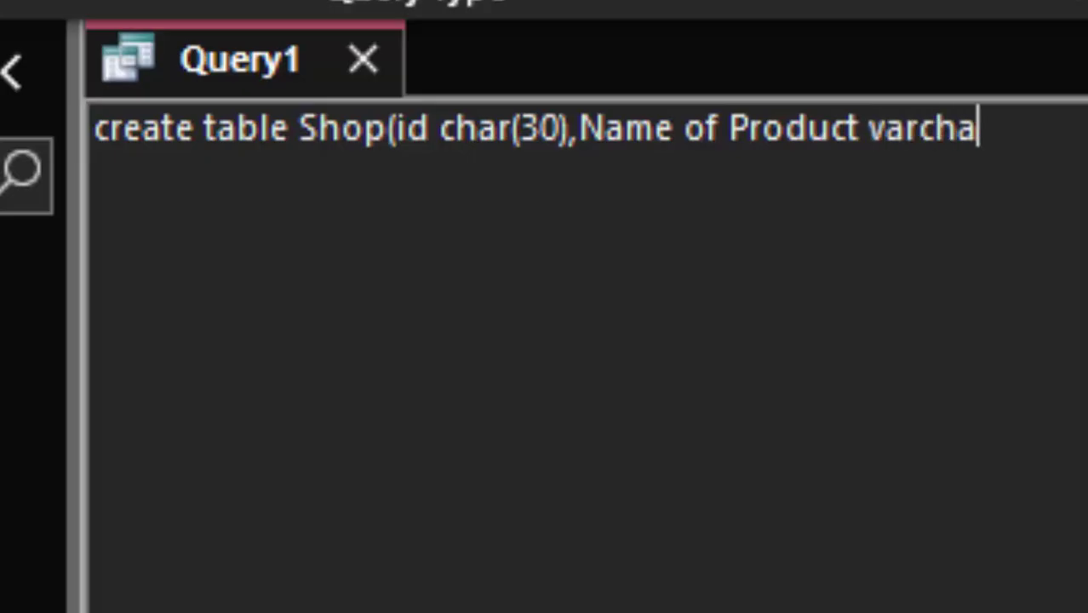
text(r(2)
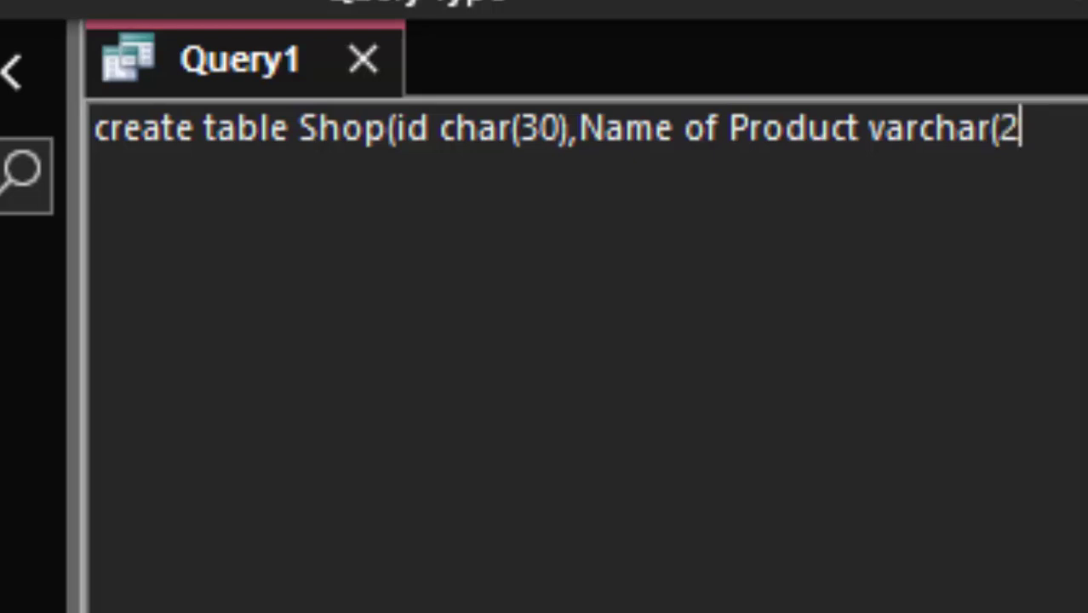
text(0)
text())
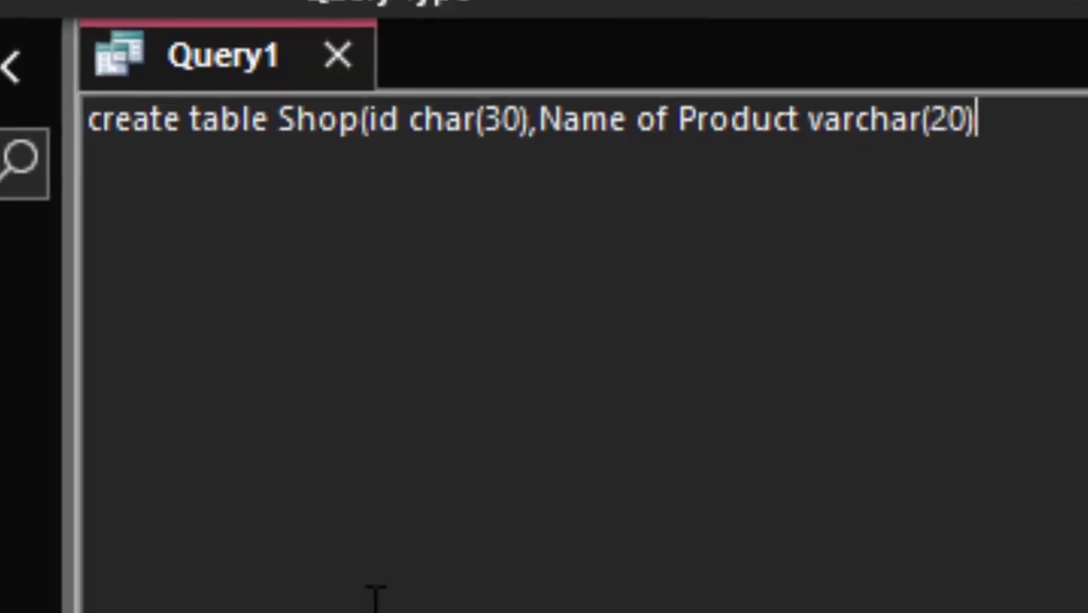
text(,)
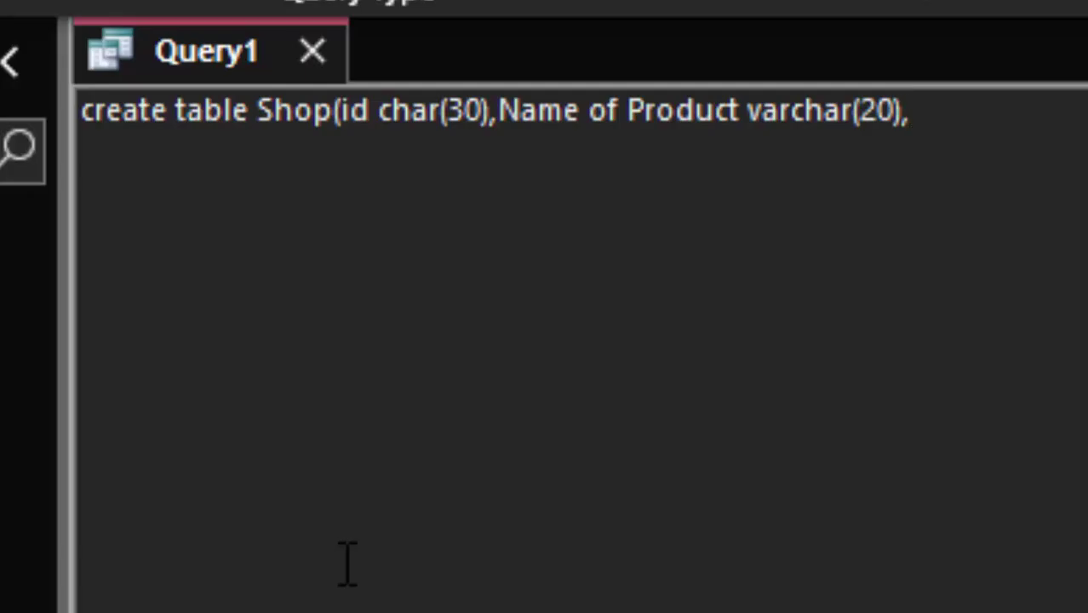
text(P)
text(ricce)
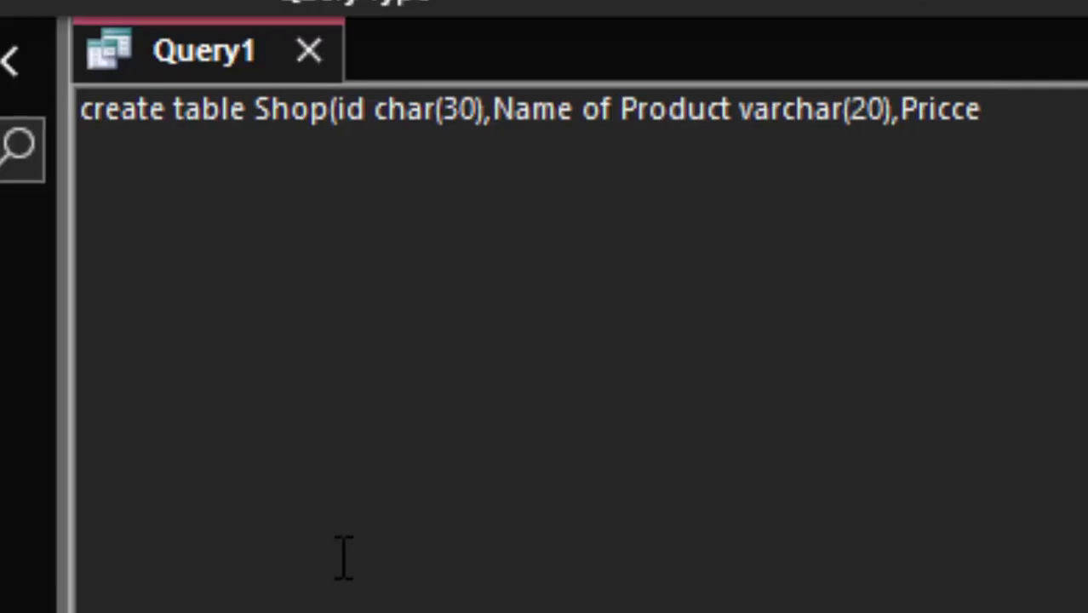
key(BackSpace)
key(BackSpace)
text(e c)
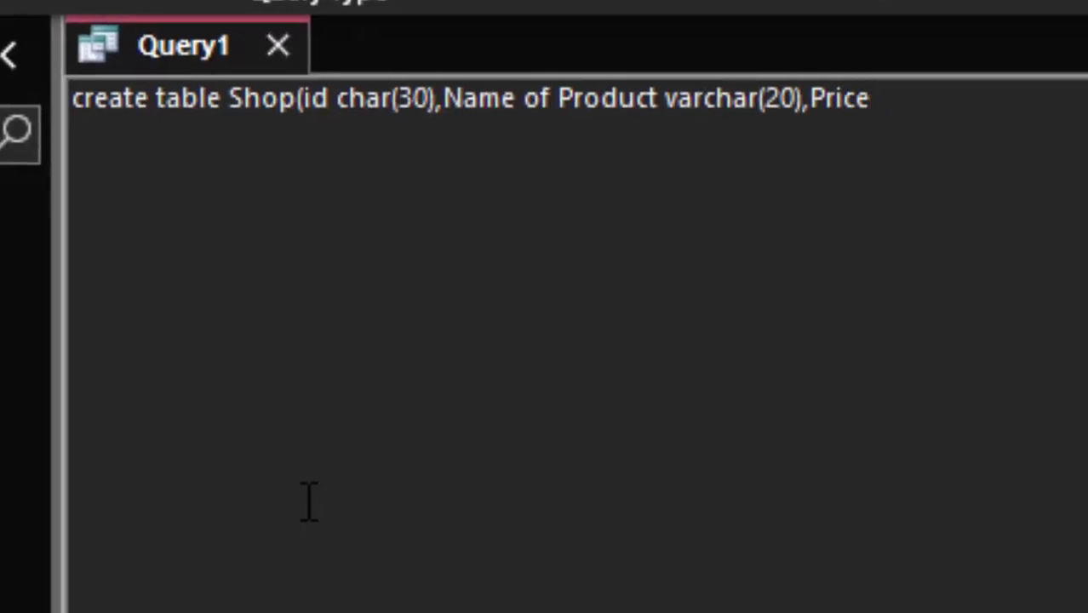
text(urr)
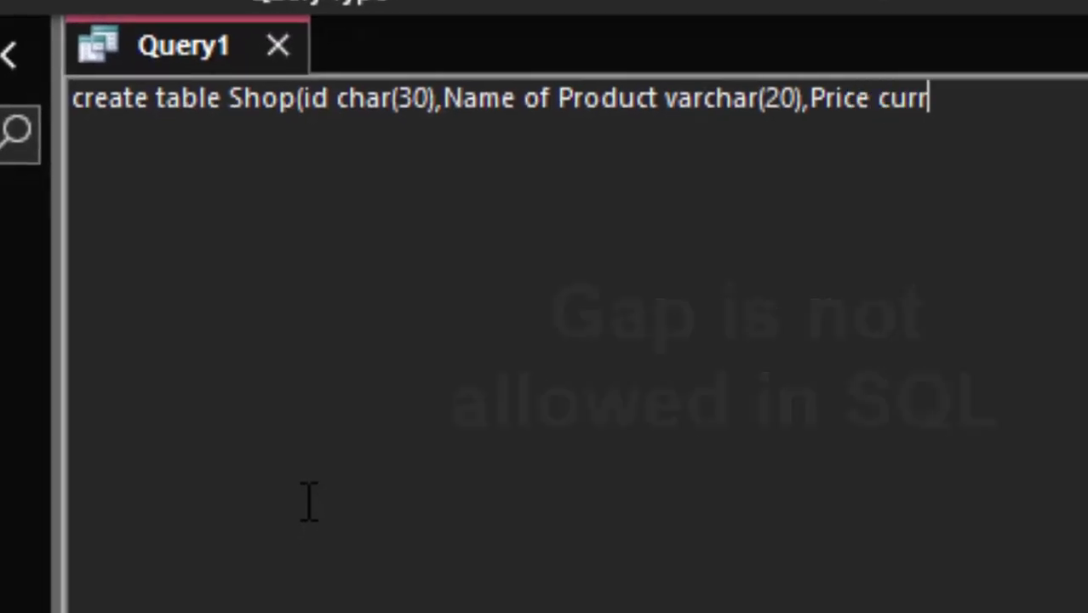
text(ecy)
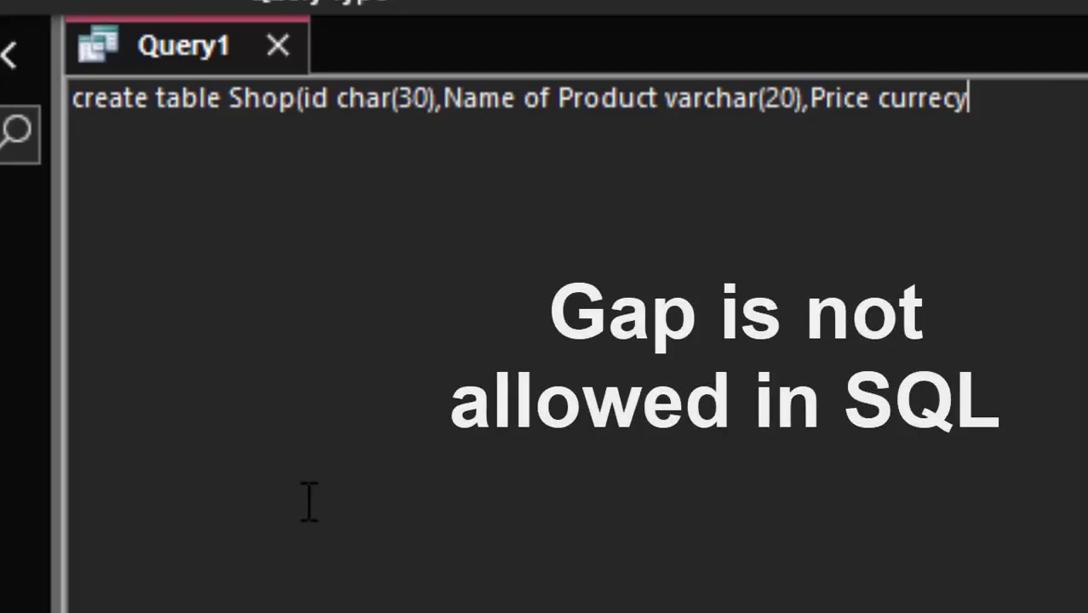
key(BackSpace)
key(BackSpace)
text(ncy)
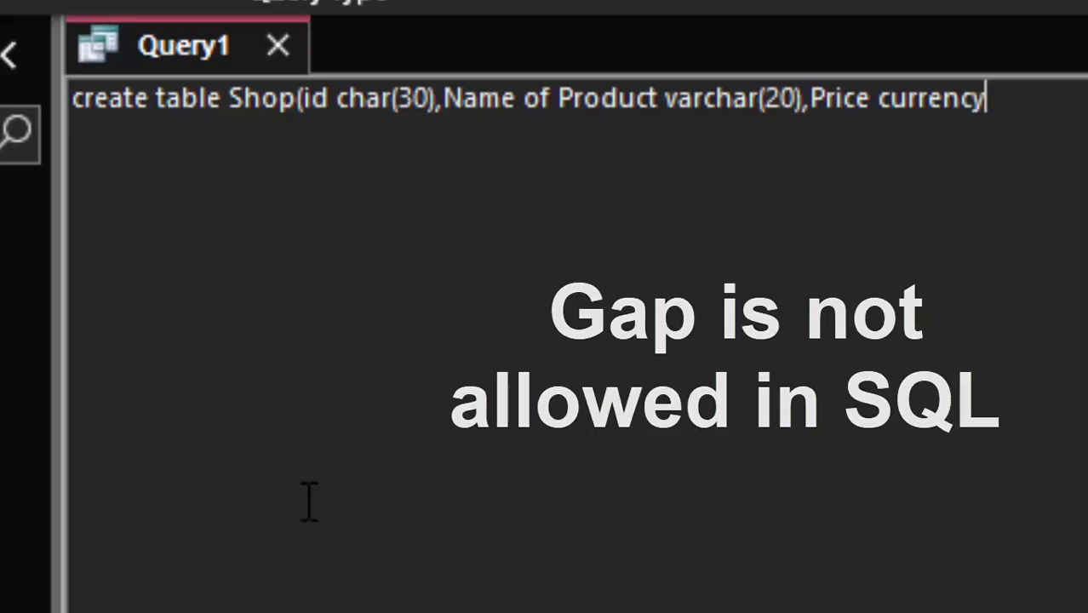
text();)
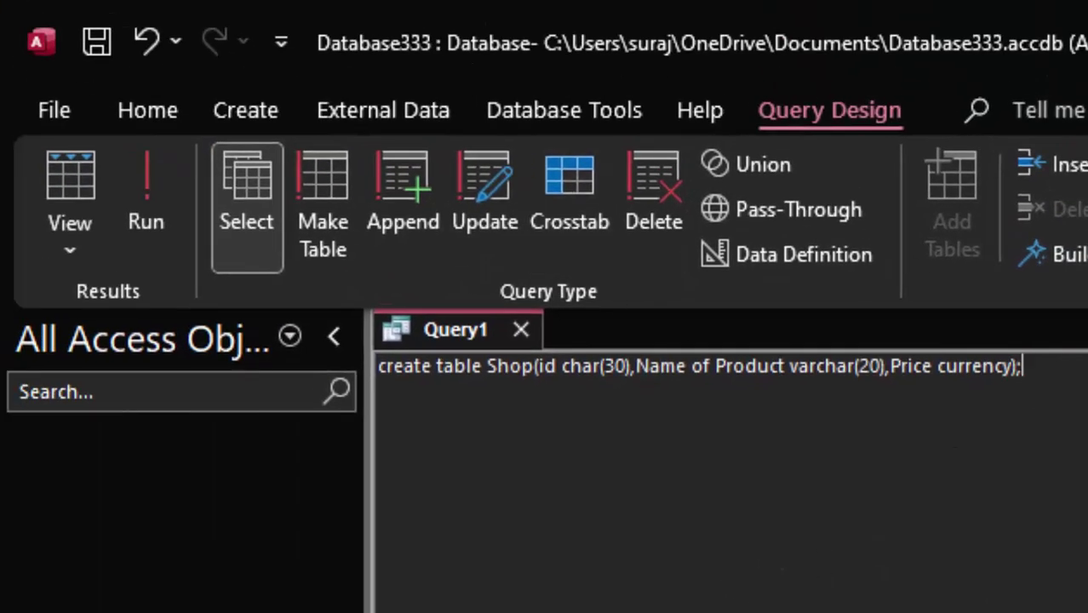
drag(1021, 366, 378, 366)
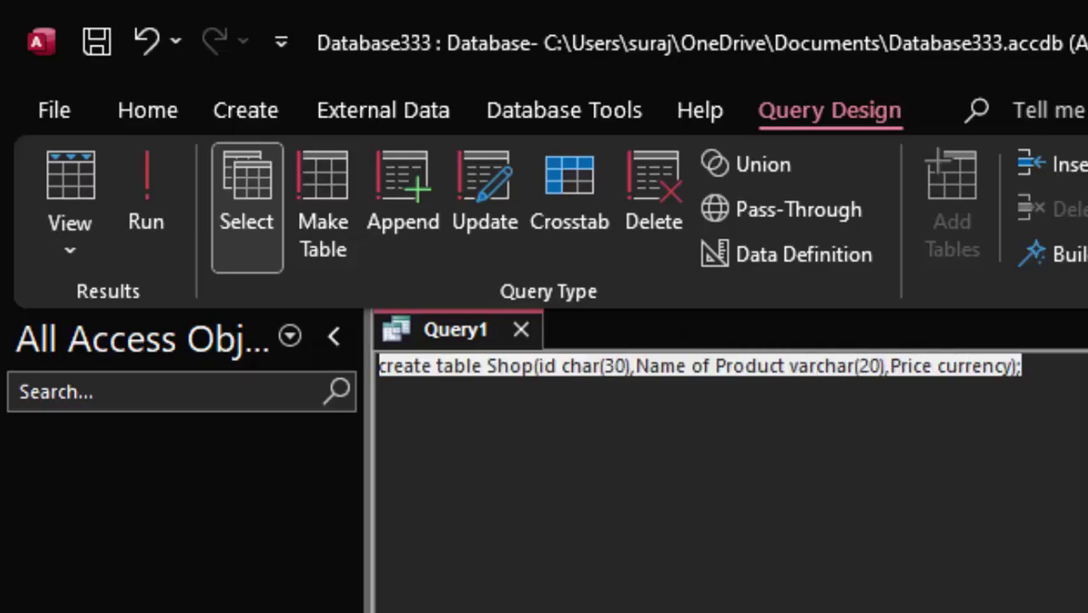
click(160, 166)
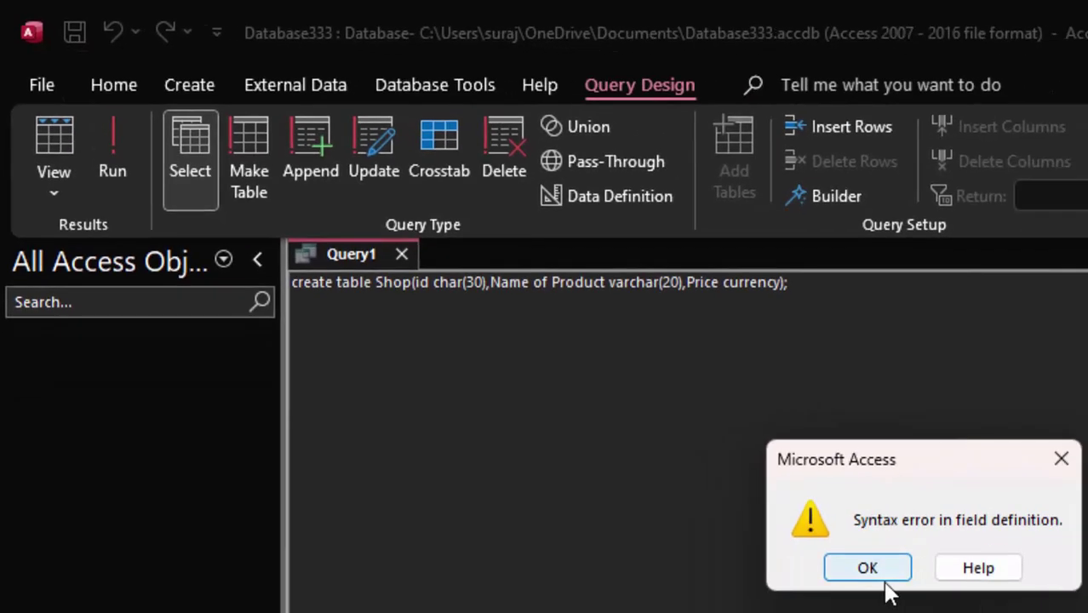
drag(915, 464, 728, 328)
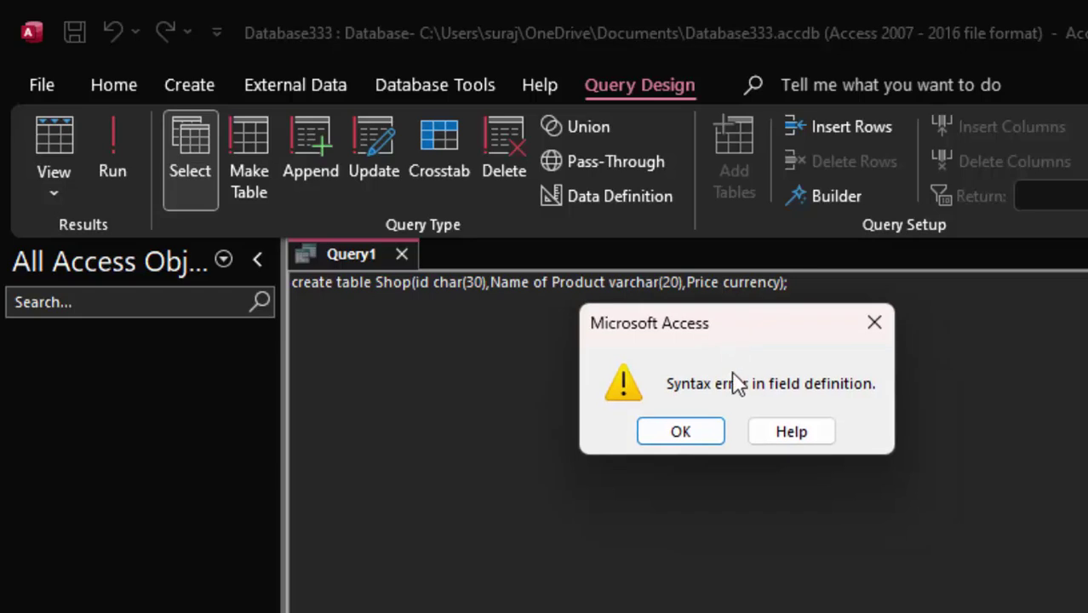
click(689, 433)
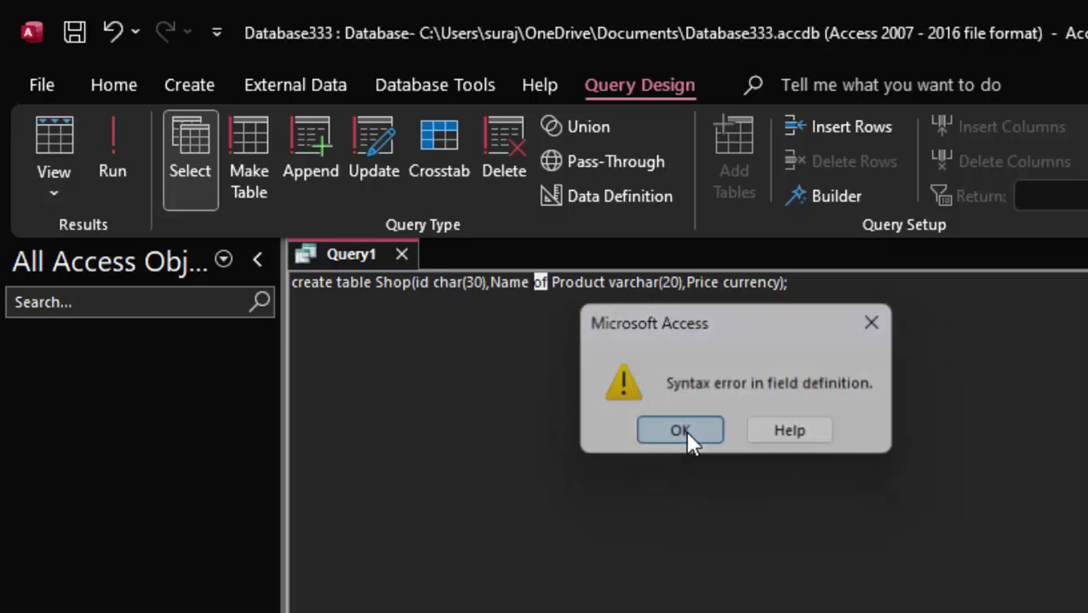
Rename the field to Name_of_Product with underscores and select the whole query text
click(535, 293)
key(BackSpace)
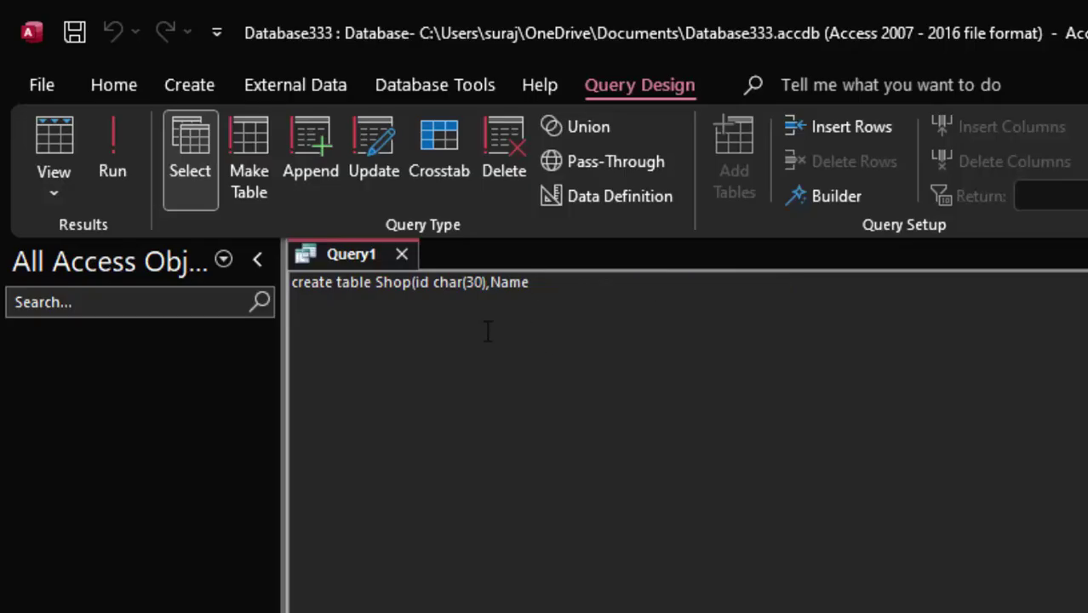
text(_)
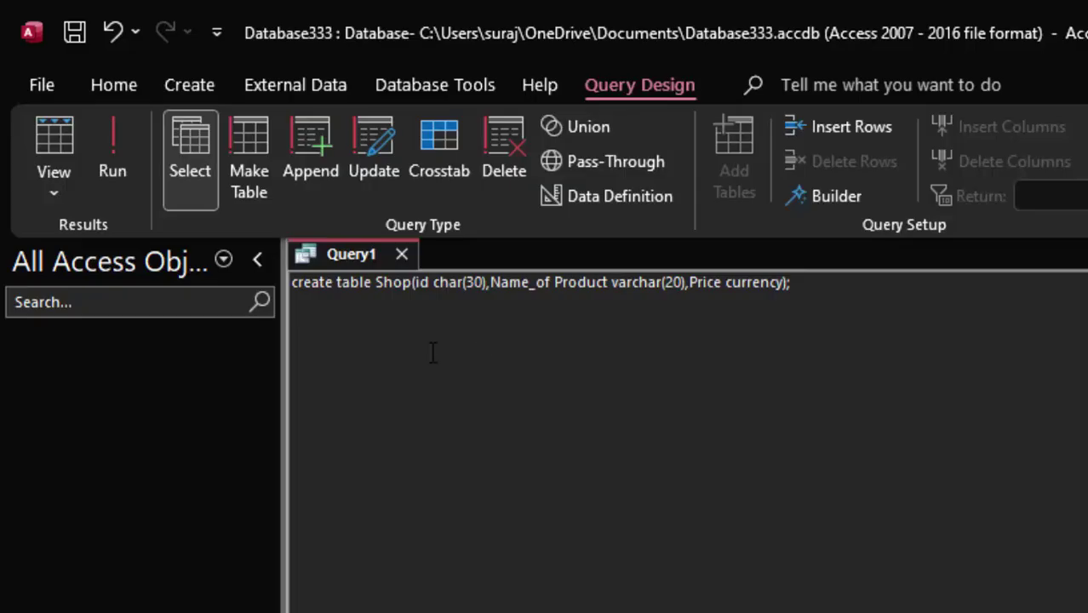
click(555, 282)
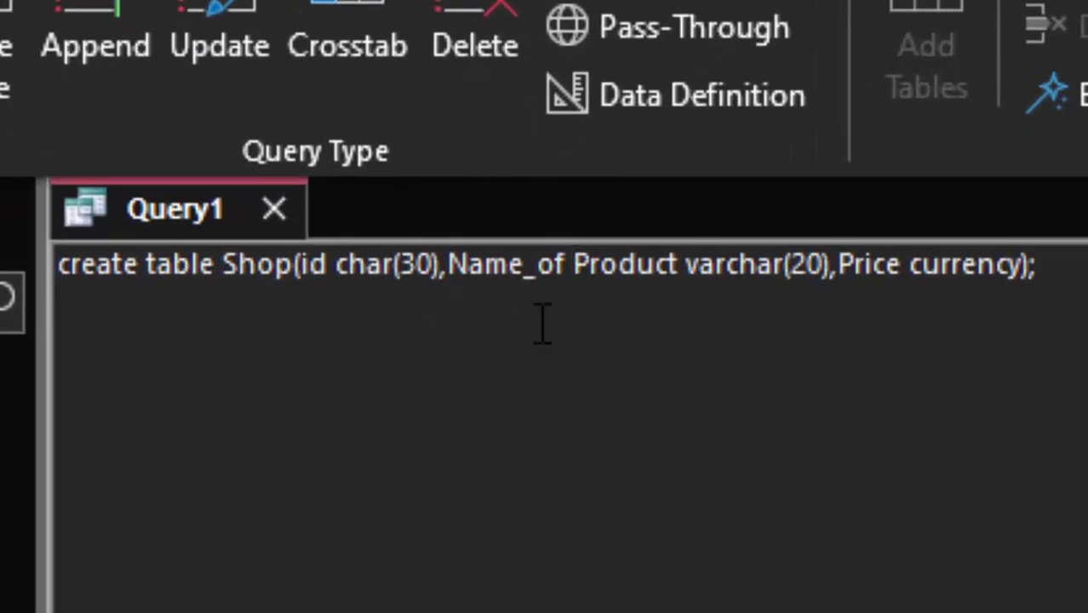
key(BackSpace)
text(_)
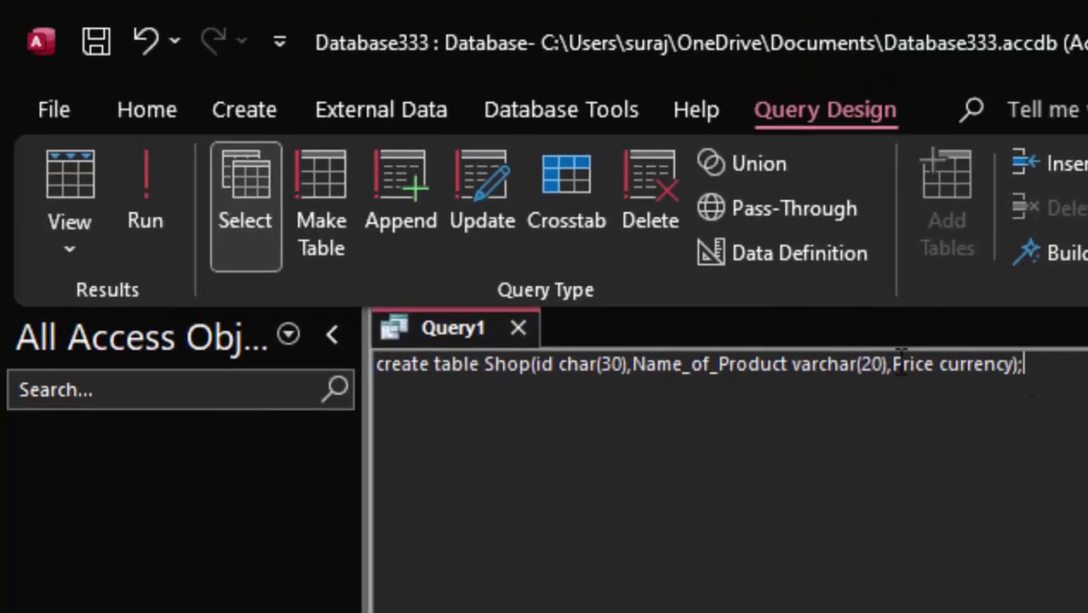
drag(1025, 364, 375, 365)
Run the query, open the new Shop table and widen its Name_of_Product column
click(135, 173)
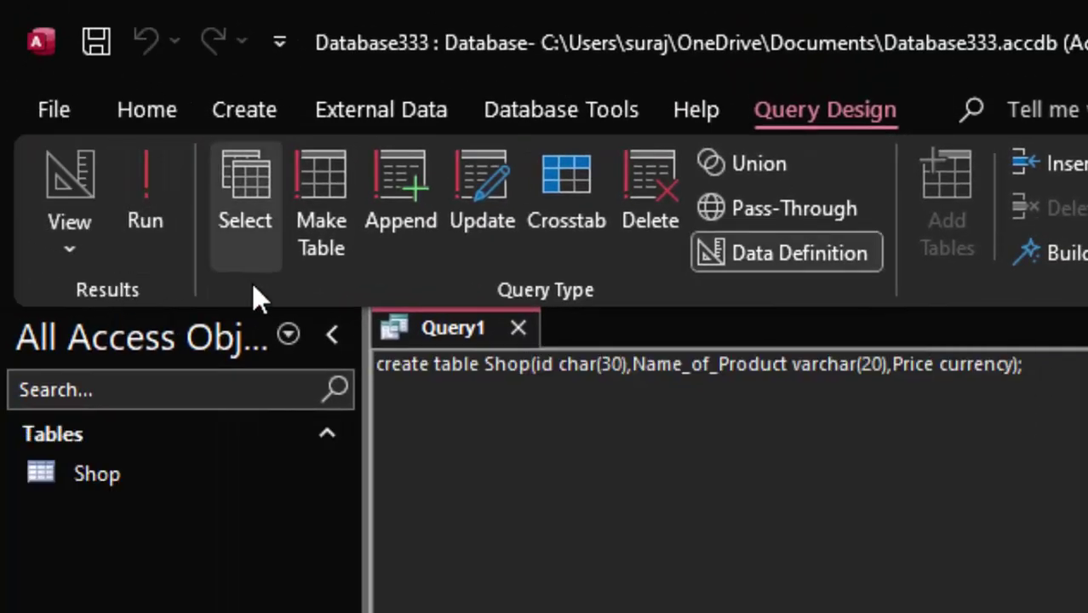
double_click(136, 467)
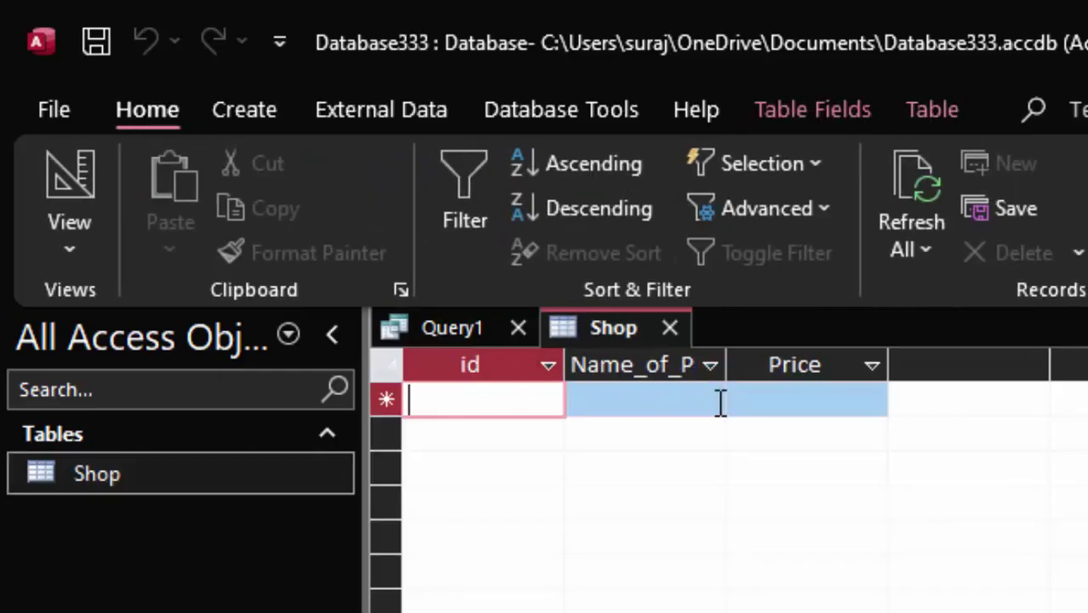
drag(736, 370, 784, 409)
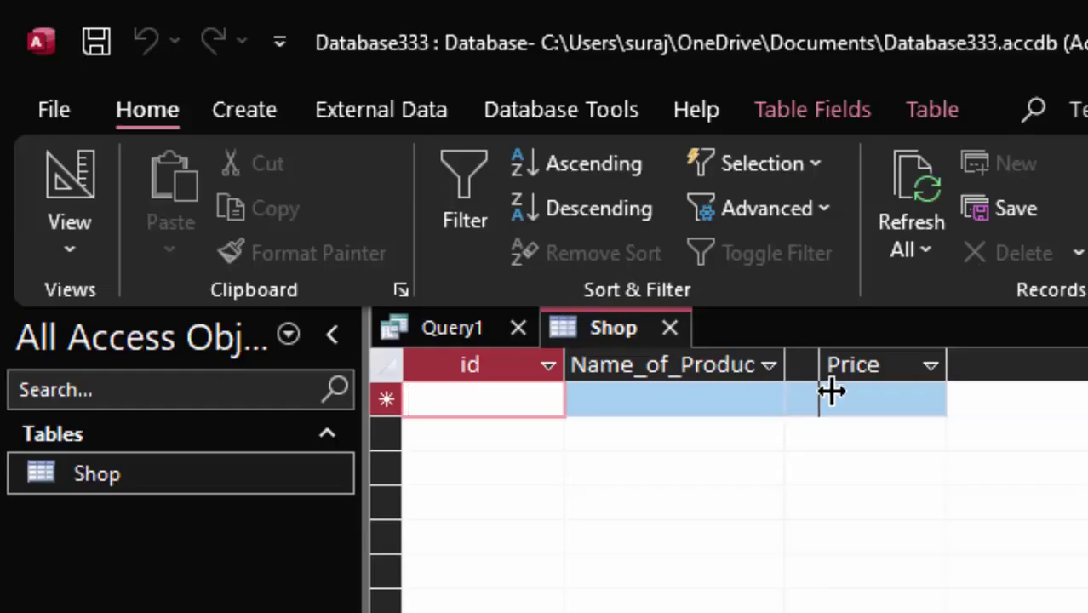
drag(794, 349, 831, 389)
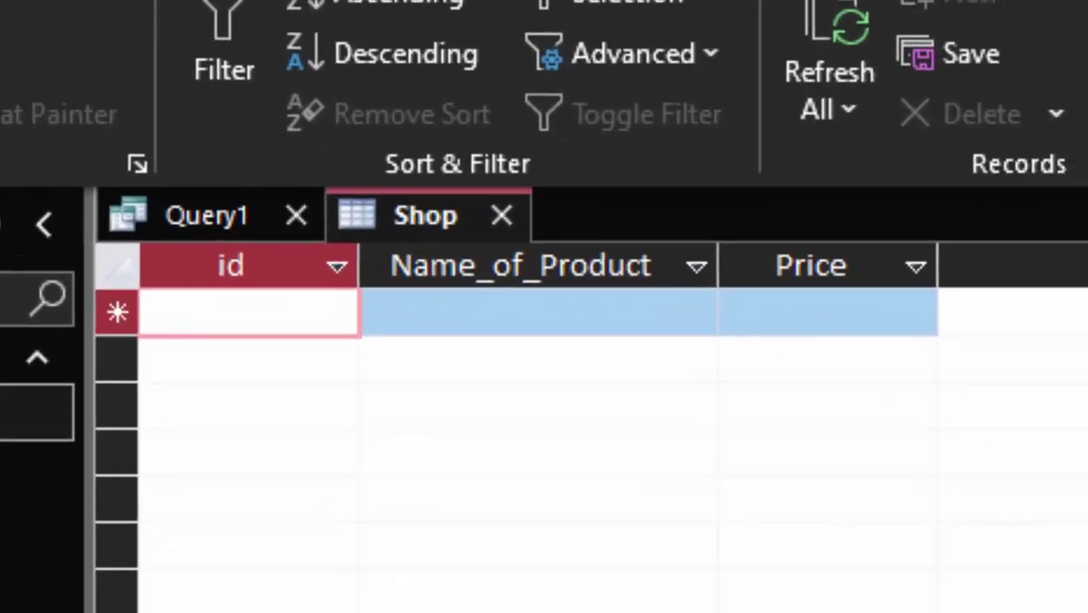
click(785, 592)
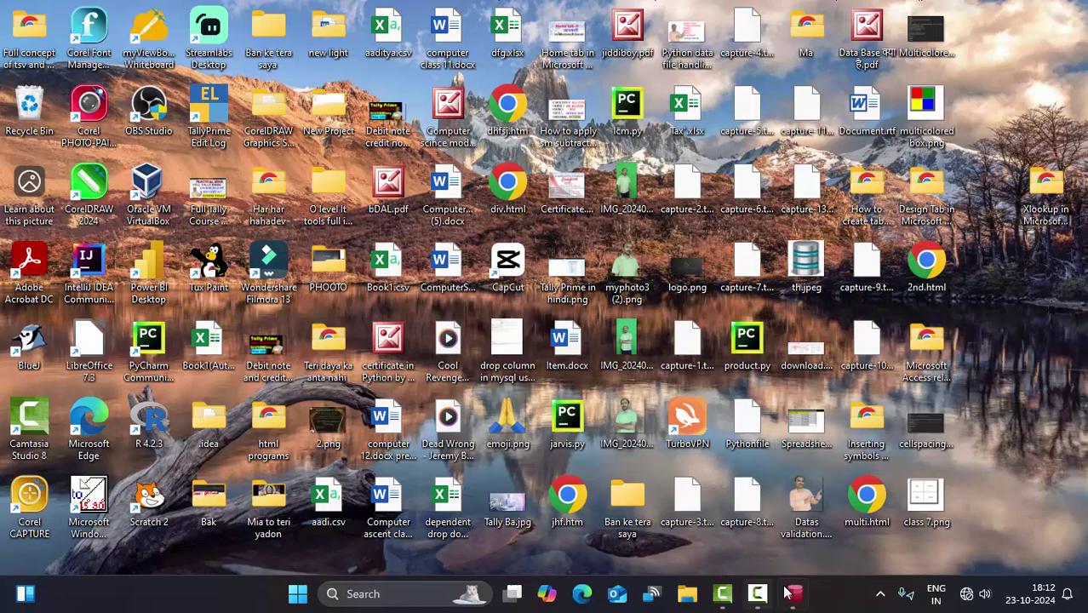
click(785, 592)
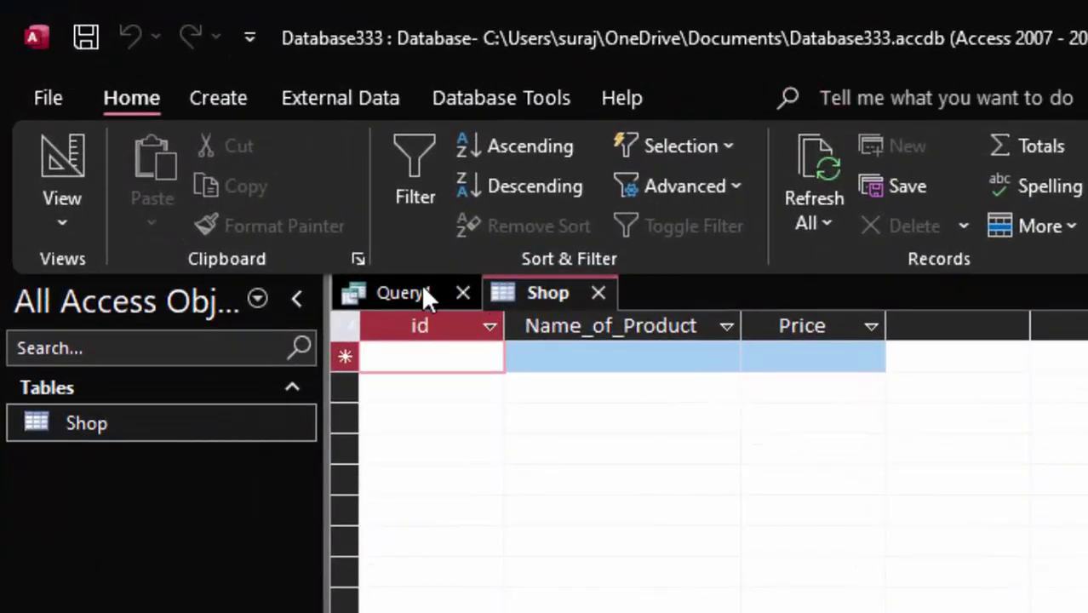
Back in Query1, change Name_of_Product from varchar(20) to varchar(30)
click(421, 292)
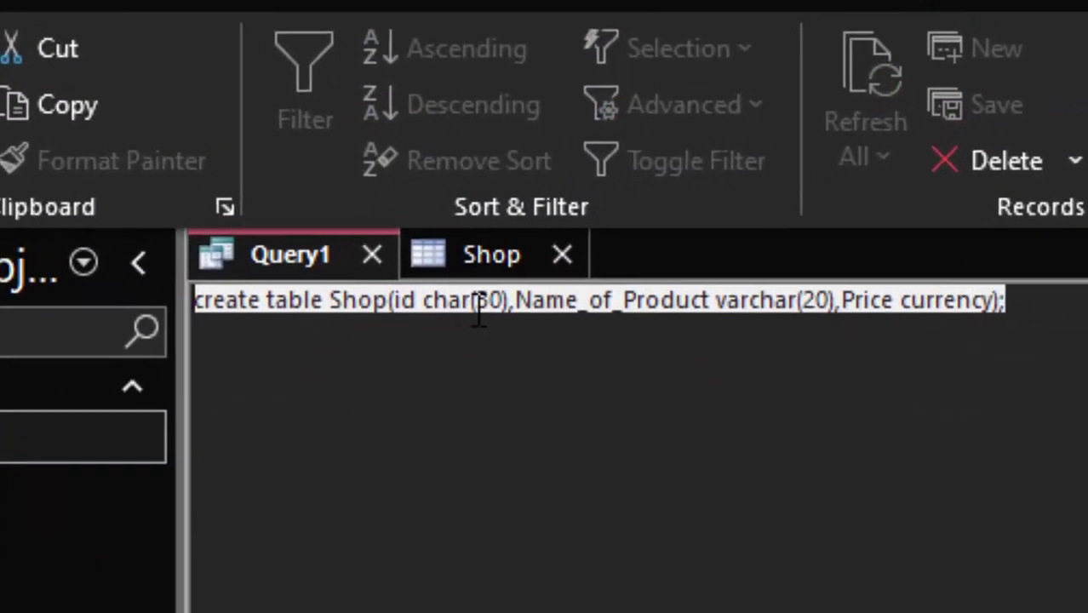
click(479, 302)
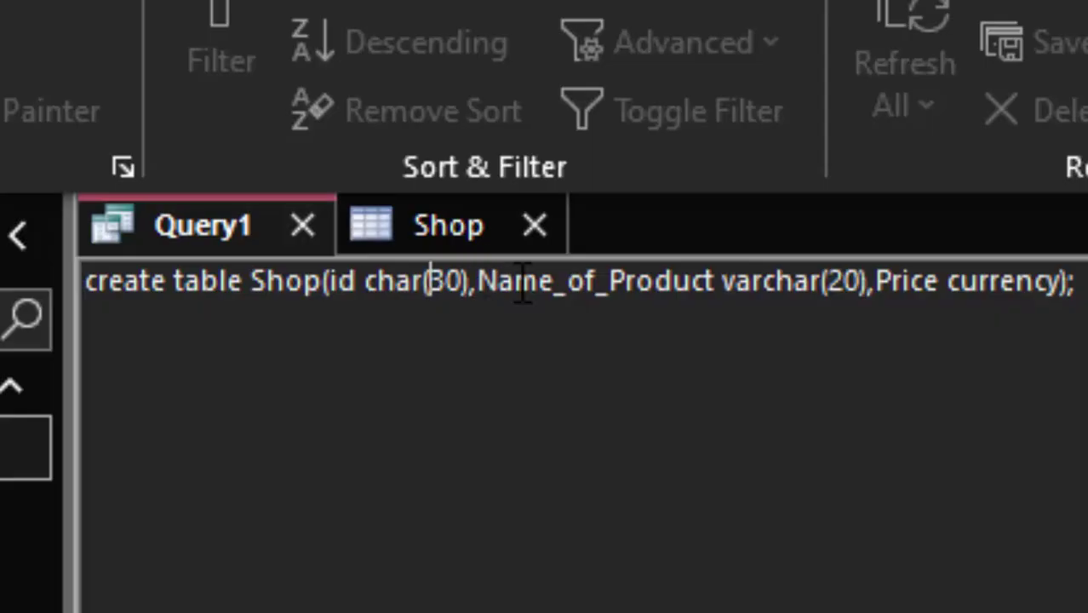
click(844, 282)
key(BackSpace)
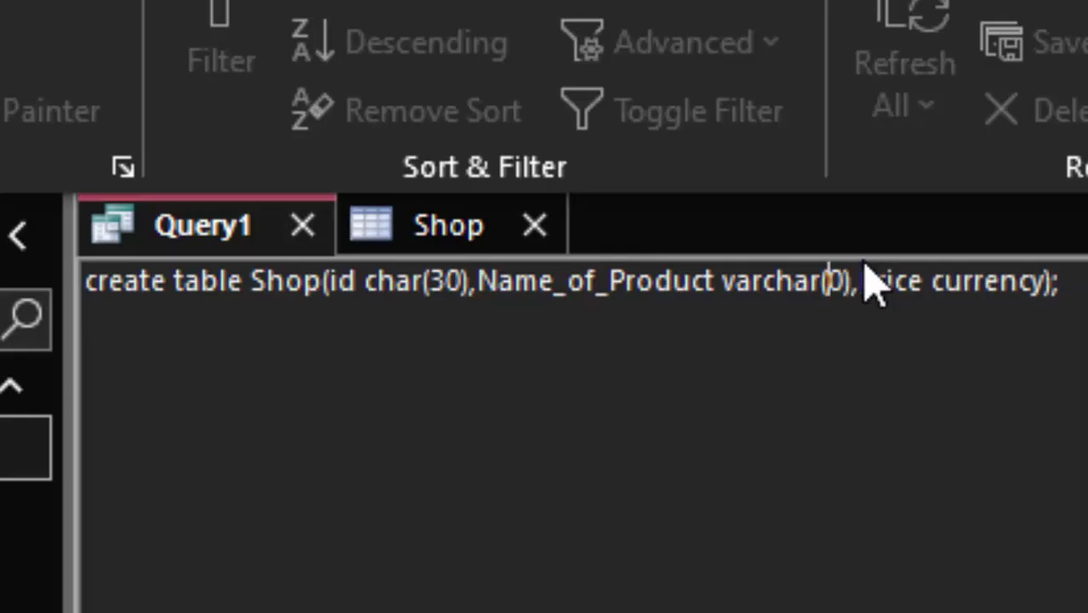
text(3)
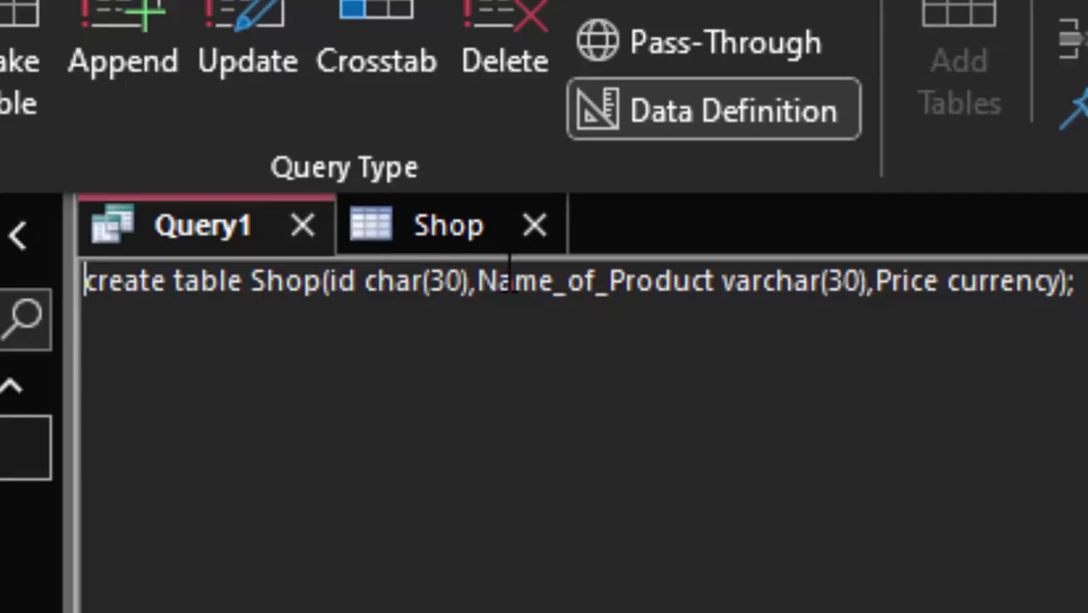
click(470, 293)
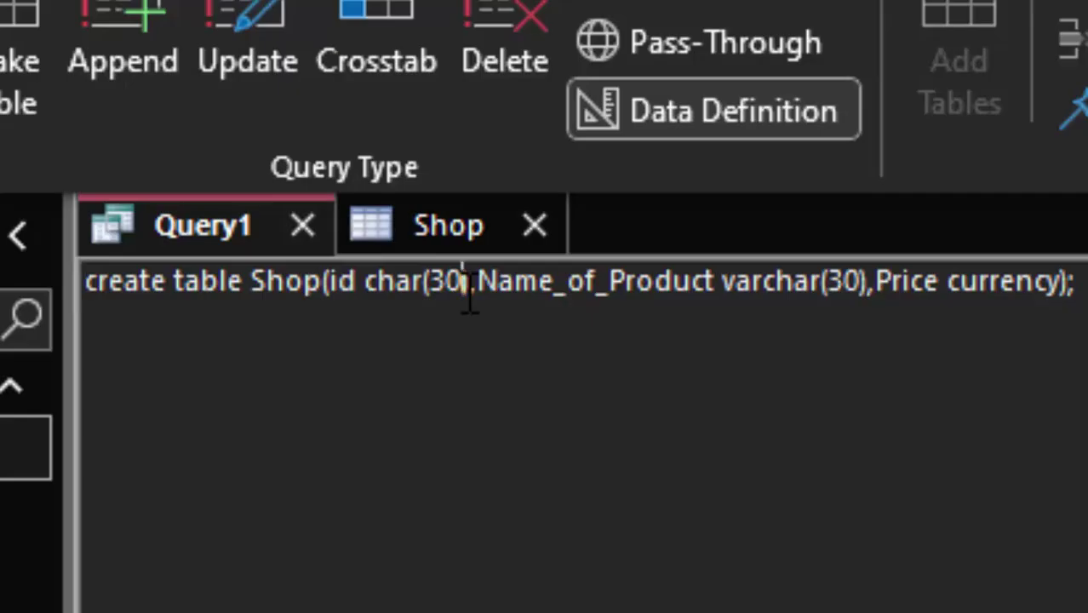
drag(470, 293, 378, 306)
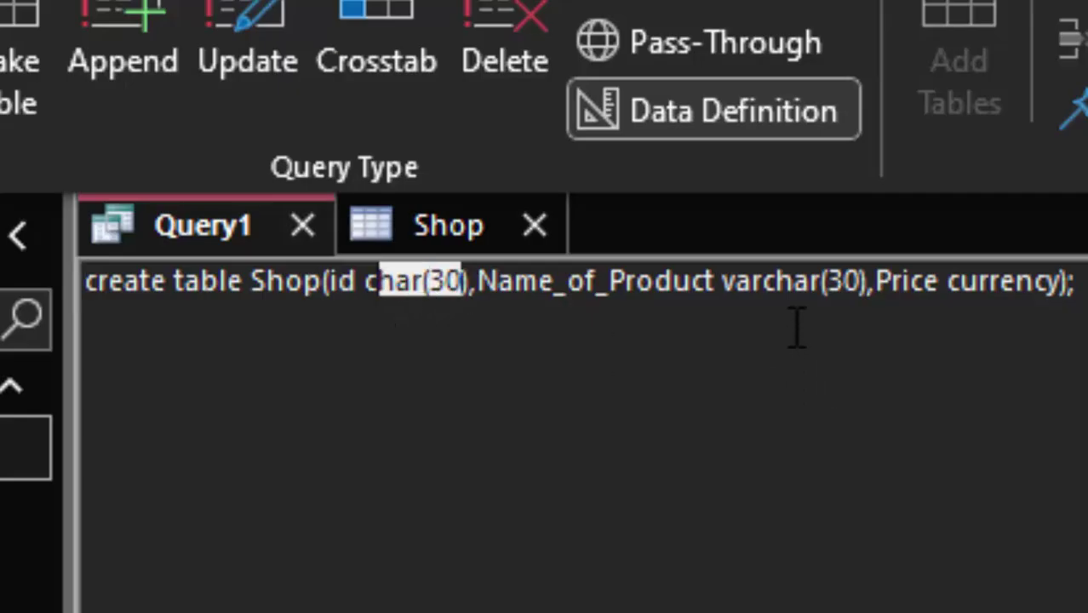
mouse_move(720, 277)
mouse_down()
mouse_move(879, 302)
mouse_move(851, 280)
mouse_up()
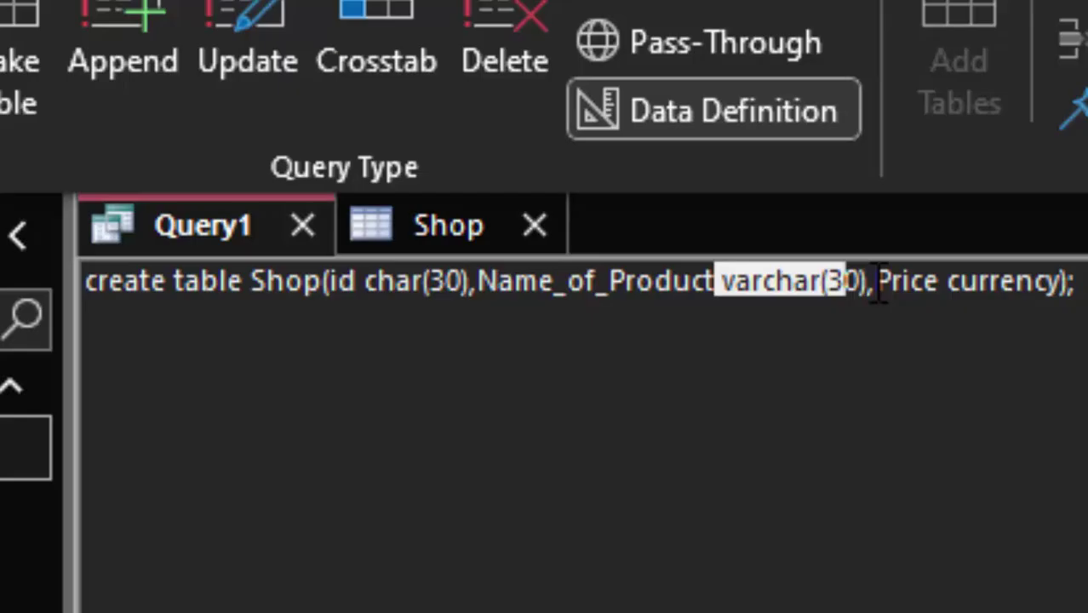
click(878, 286)
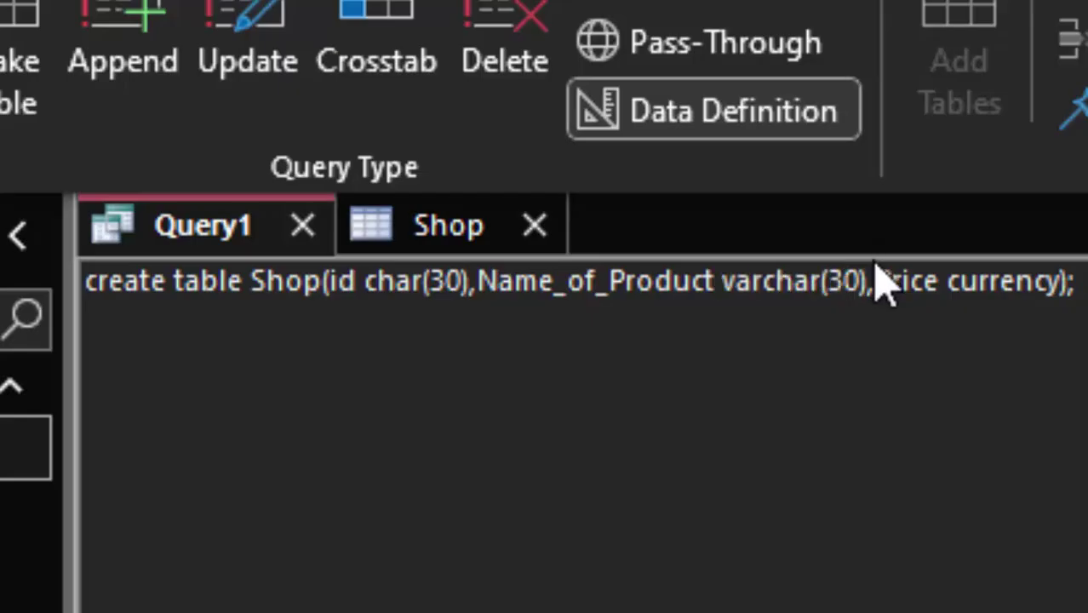